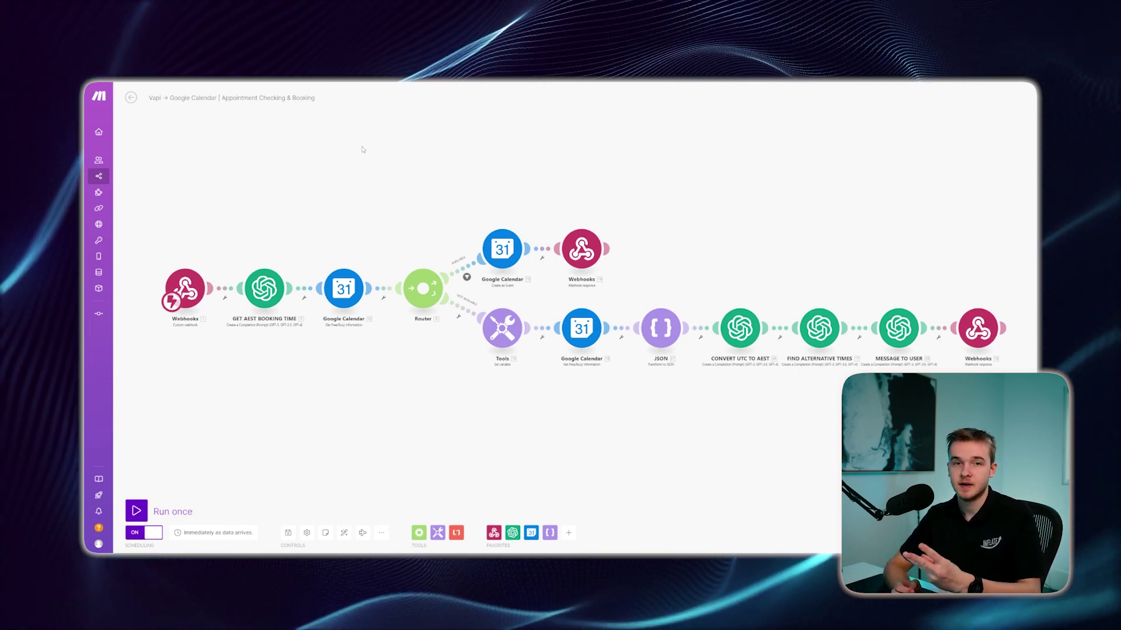
scroll(363, 149, up, 3)
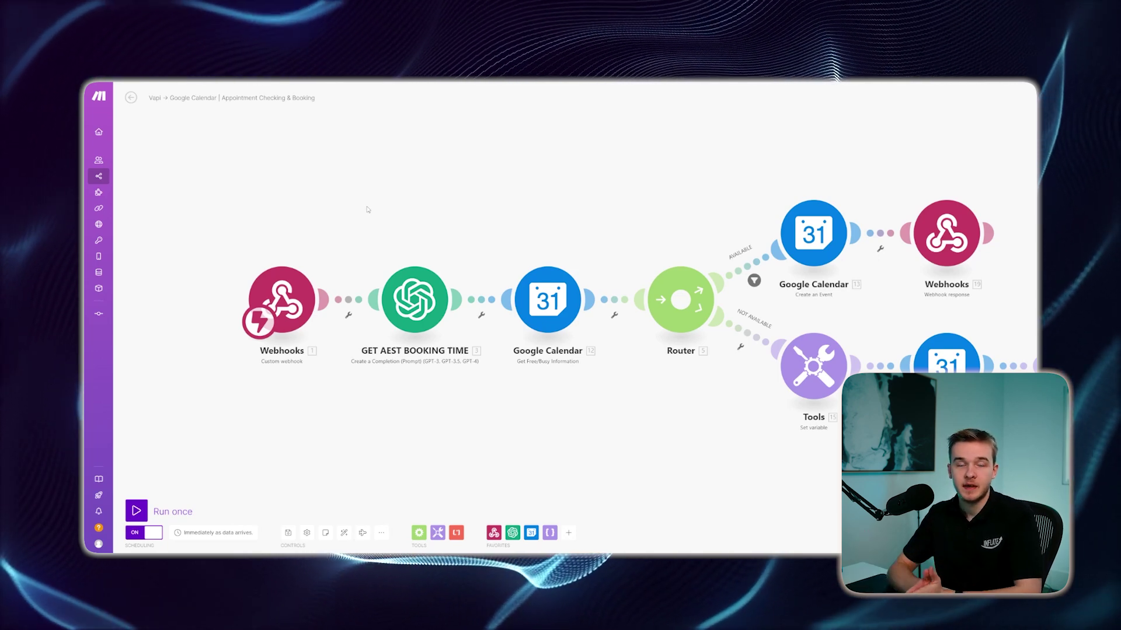
drag(369, 219, 351, 201)
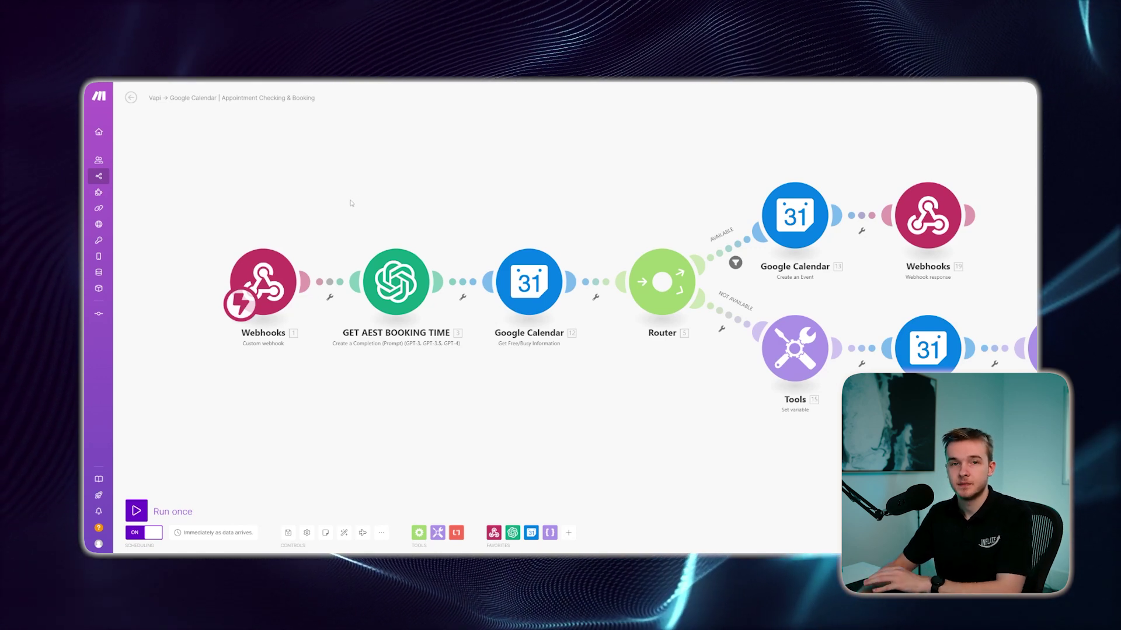
drag(357, 200, 370, 199)
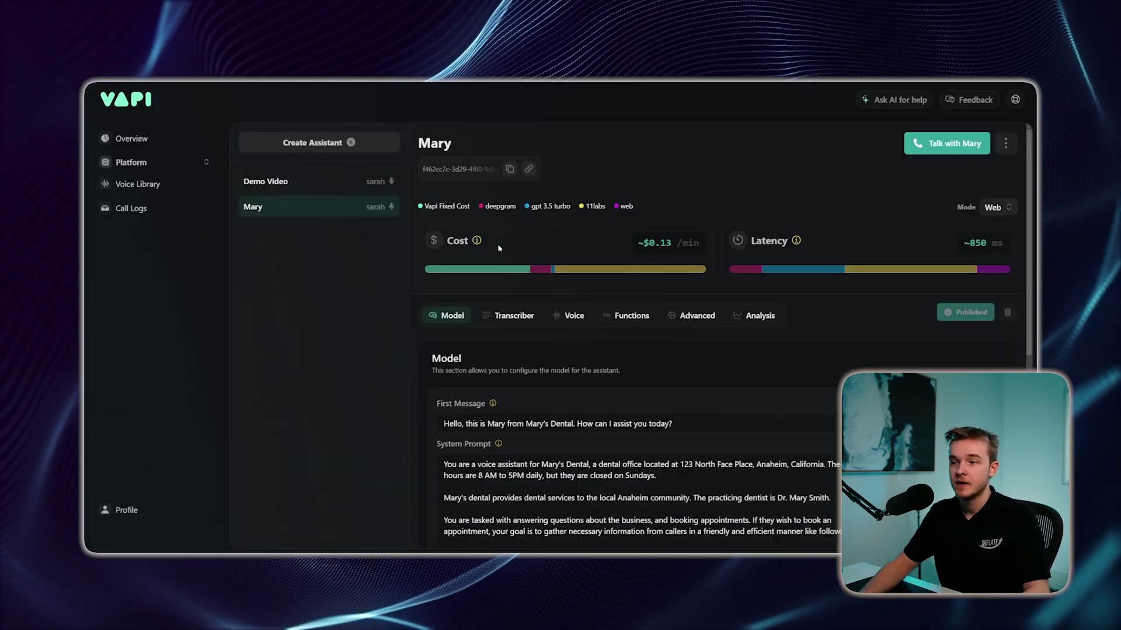
Step: Switch to Vapi and review the dental assistant's Booking custom function, including its description, properties and server URL
click(628, 315)
scroll(612, 339, down, 3)
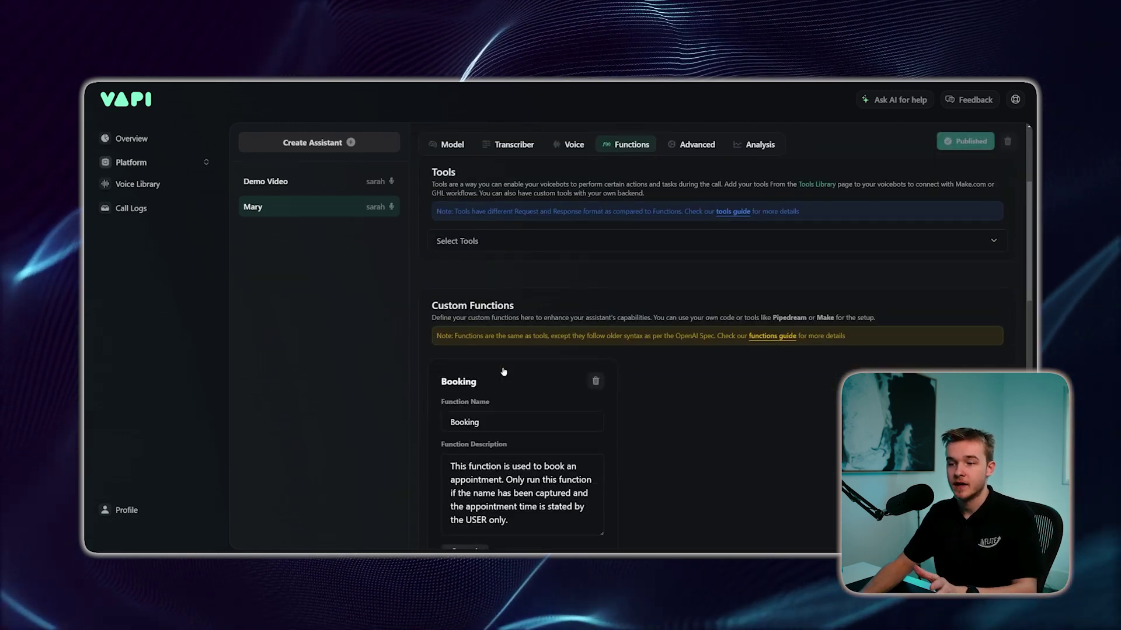
scroll(503, 372, down, 1)
scroll(574, 254, down, 2)
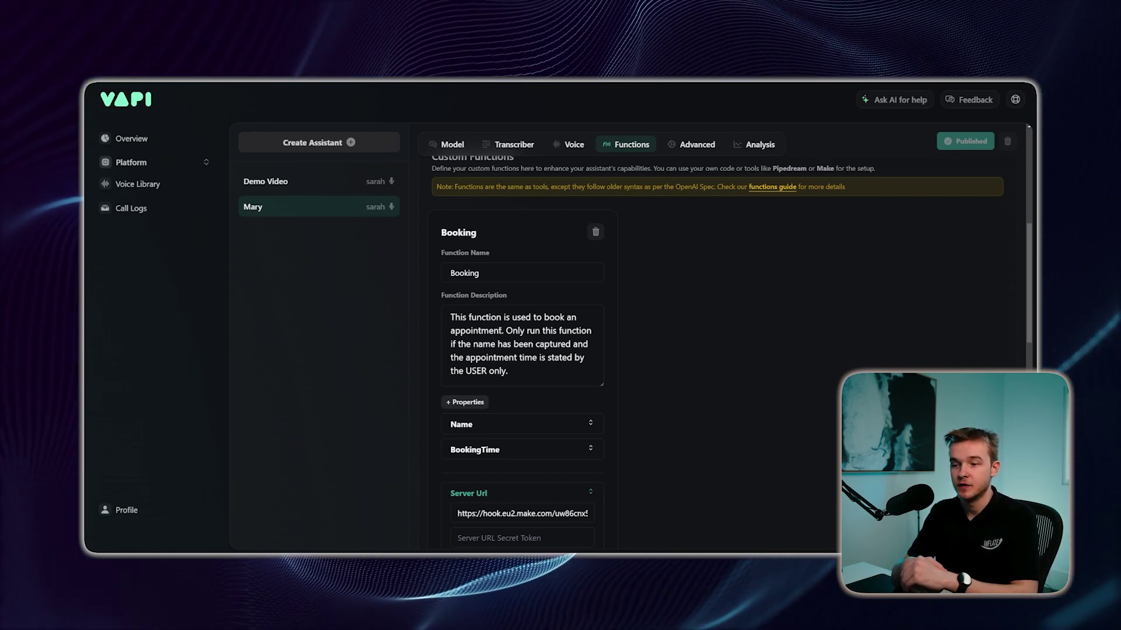
scroll(717, 350, down, 1)
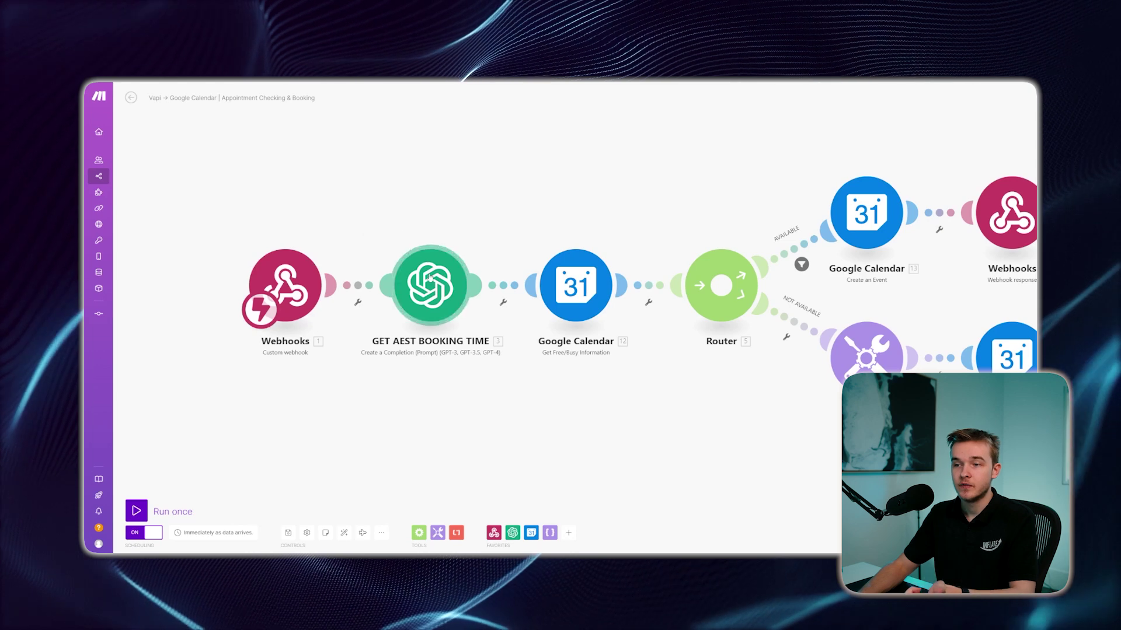
Step: Switch to Make and review the GET AEST BOOKING TIME module's system prompt and its user message with the date/time formatting
scroll(447, 235, down, 1)
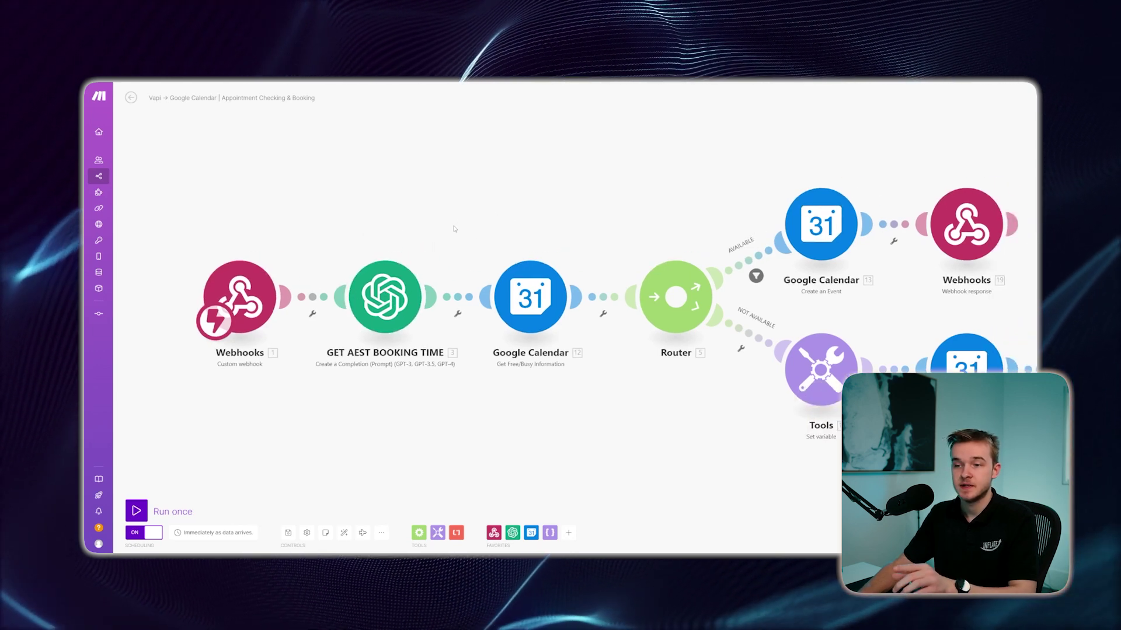
click(402, 272)
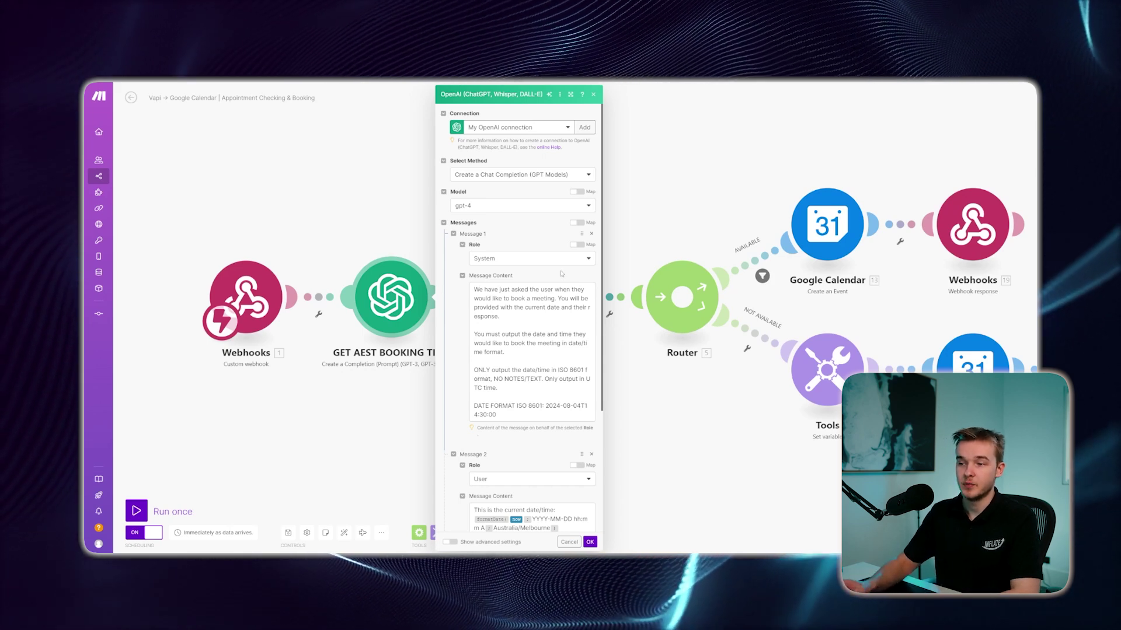
scroll(562, 273, down, 3)
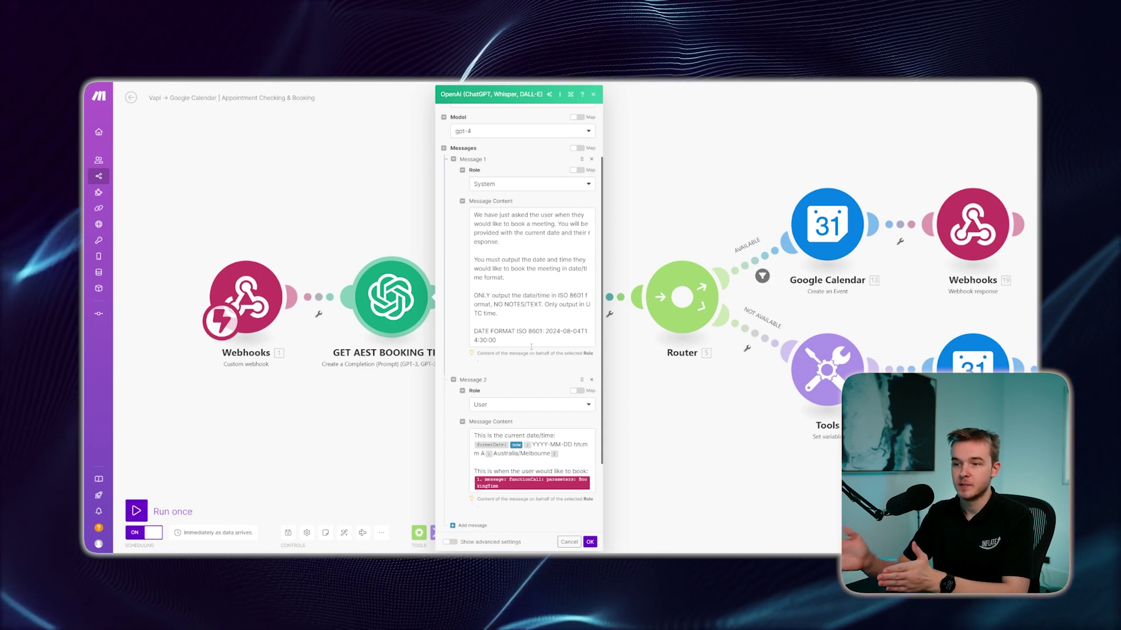
scroll(528, 339, down, 3)
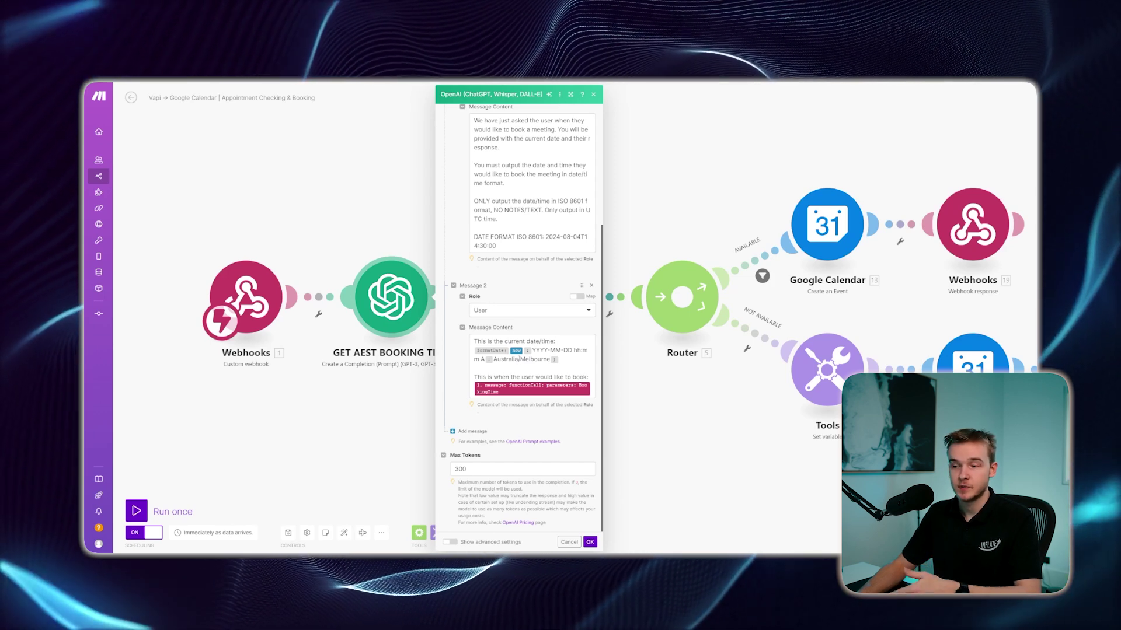
drag(493, 359, 547, 358)
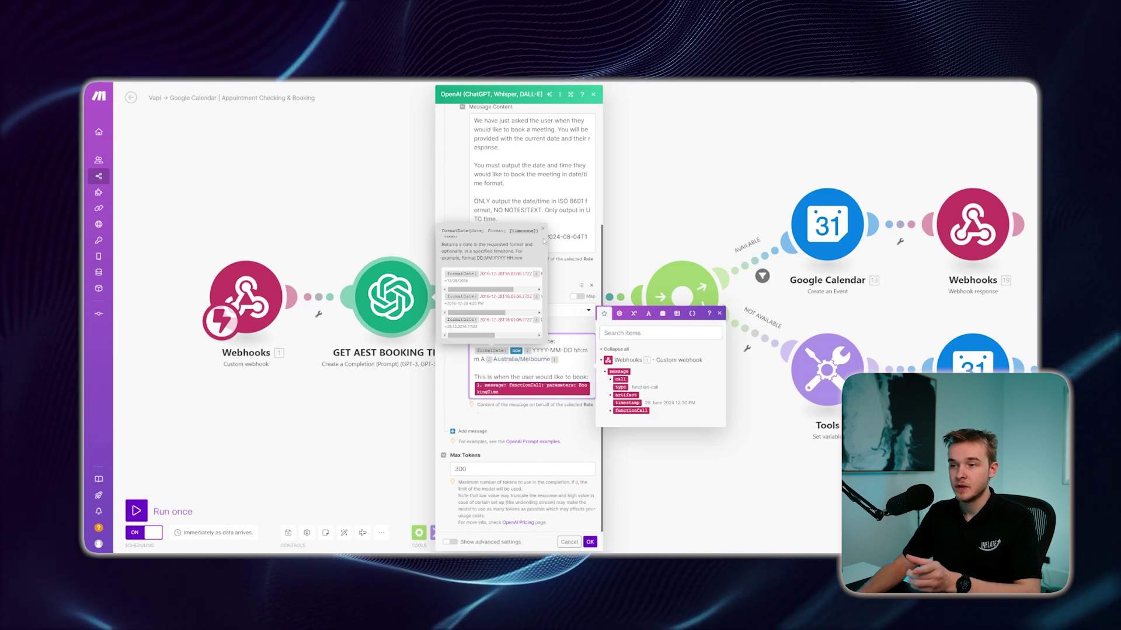
click(554, 294)
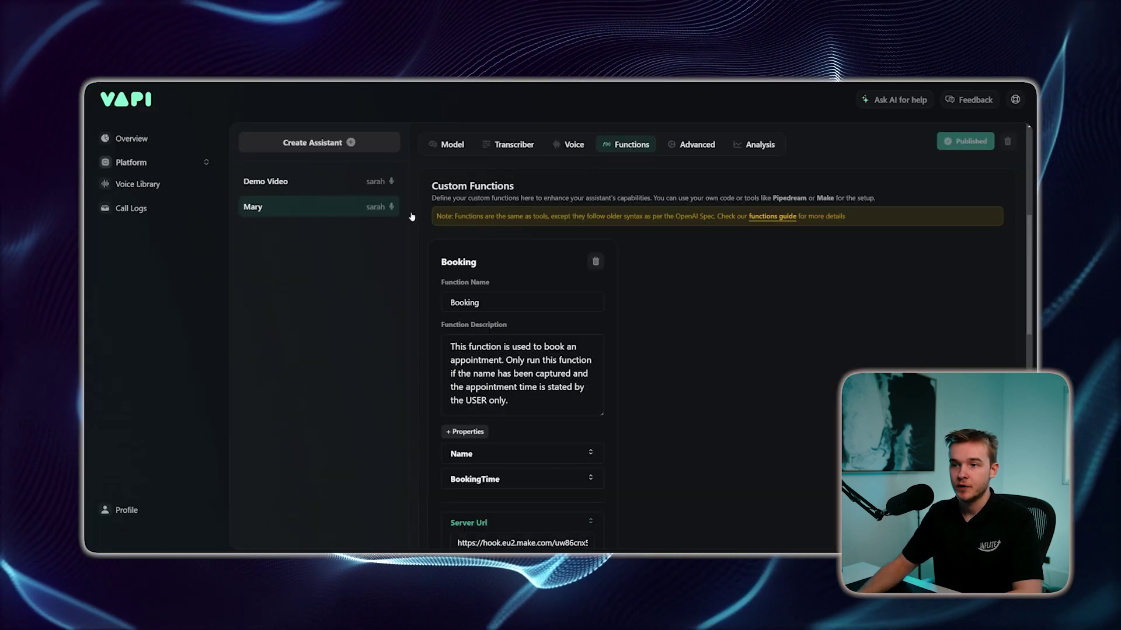
Step: Switch to Vapi and open the Booking function's setup at the sample payload for the server URL
scroll(631, 309, up, 2)
scroll(565, 320, down, 5)
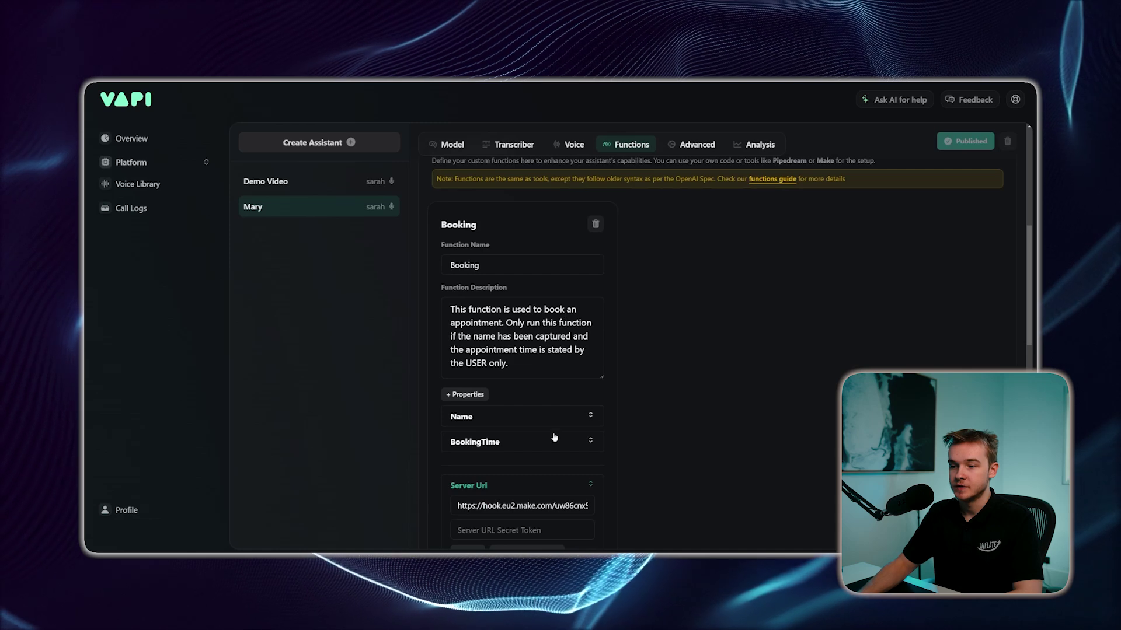
click(478, 465)
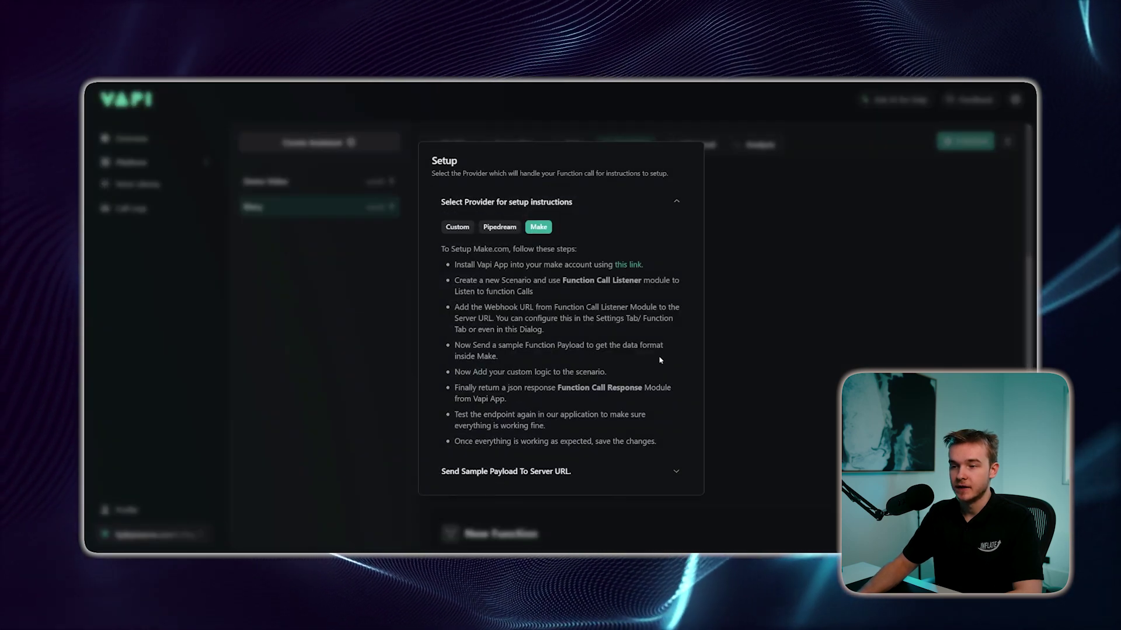
click(614, 471)
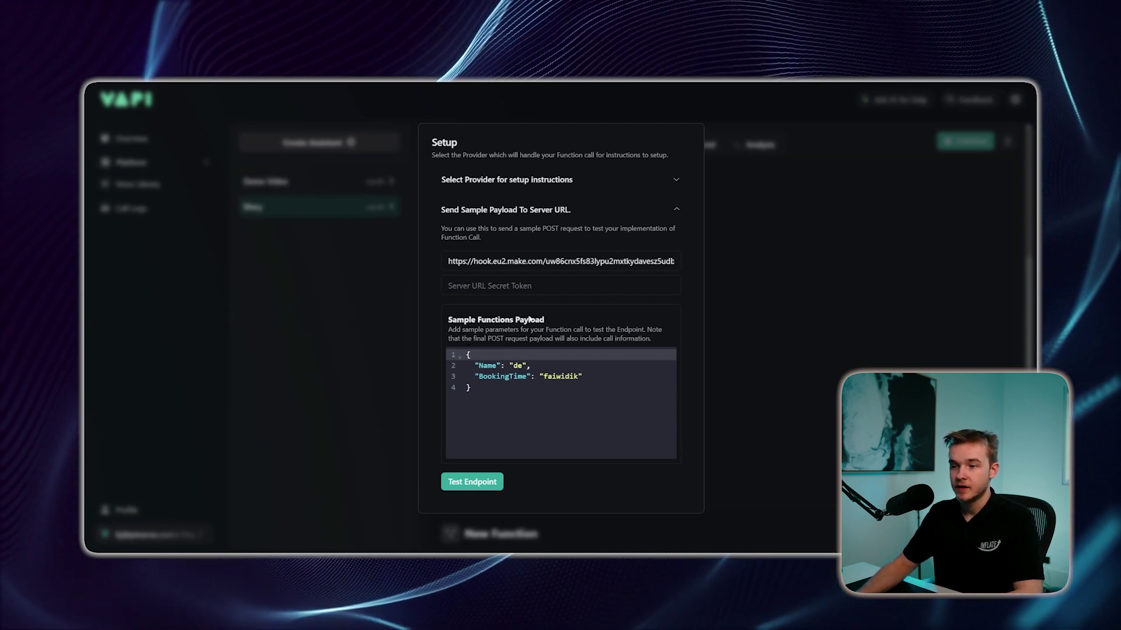
drag(549, 314, 447, 320)
click(514, 366)
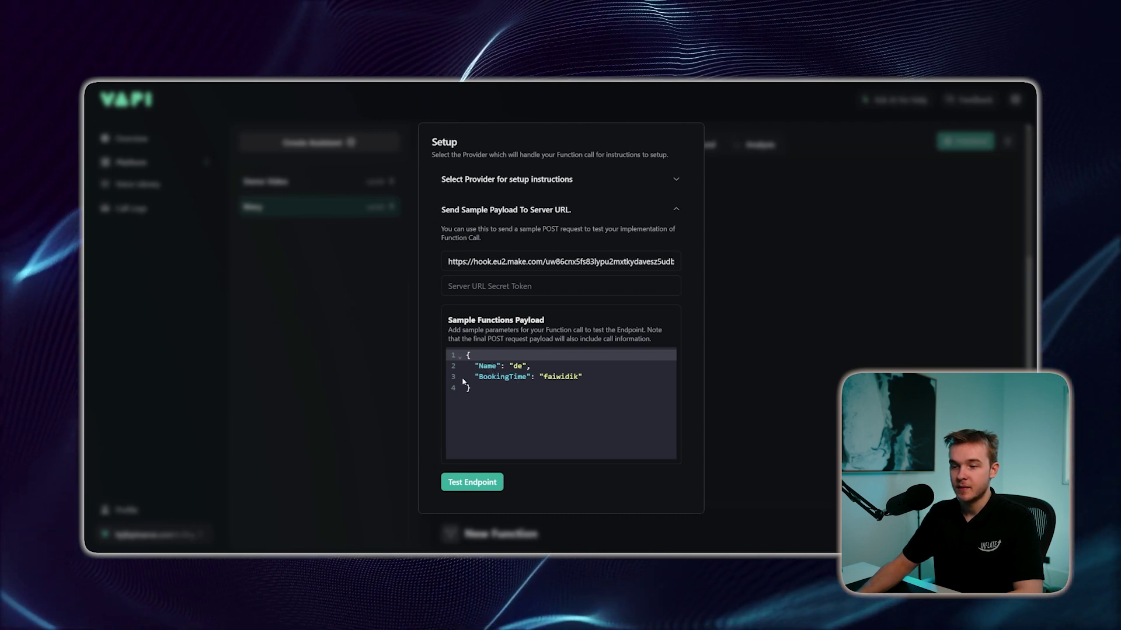
Step: Fill the sample payload with a caller's first name and the BookingTime "tomorrow 9am", and test the endpoint
double_click(518, 367)
text(Brendan)
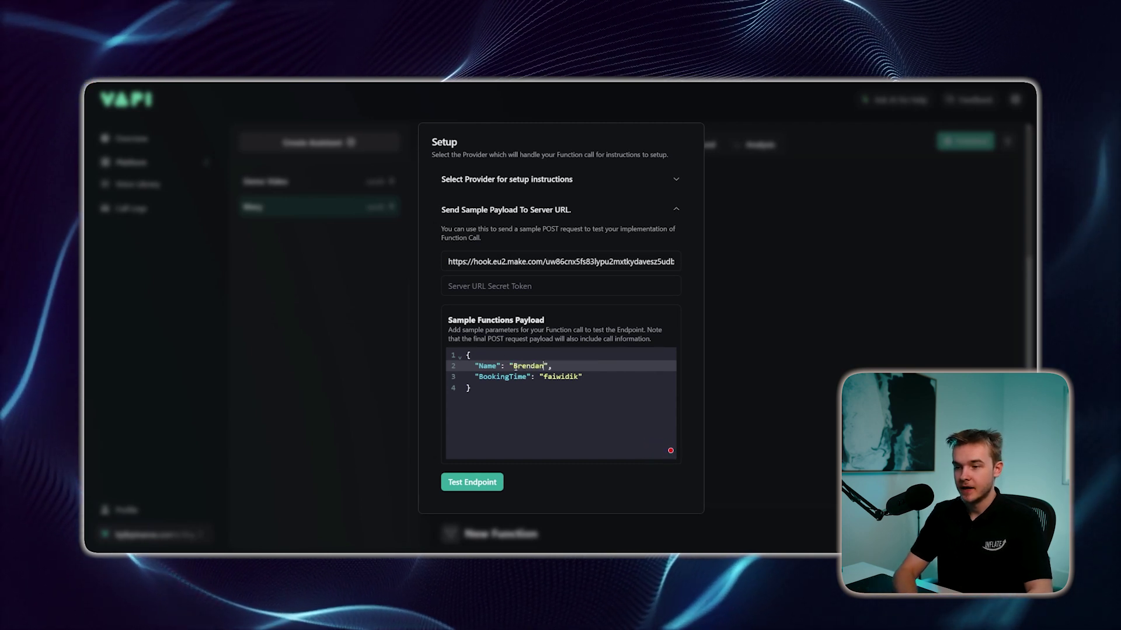
double_click(561, 377)
text(to)
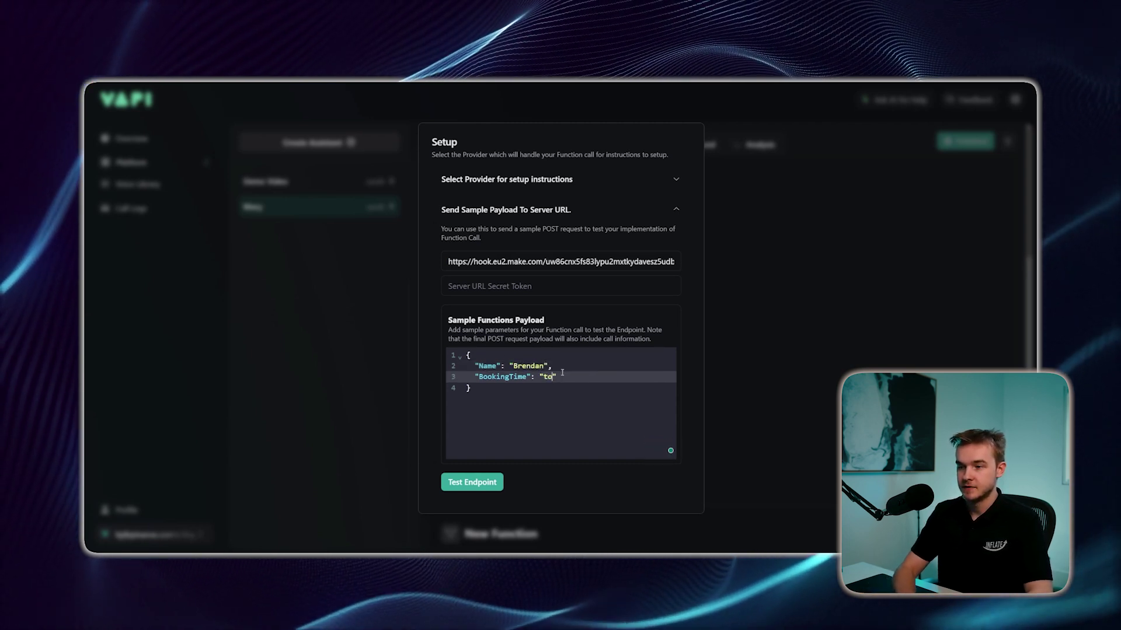
text(mmorow 9am)
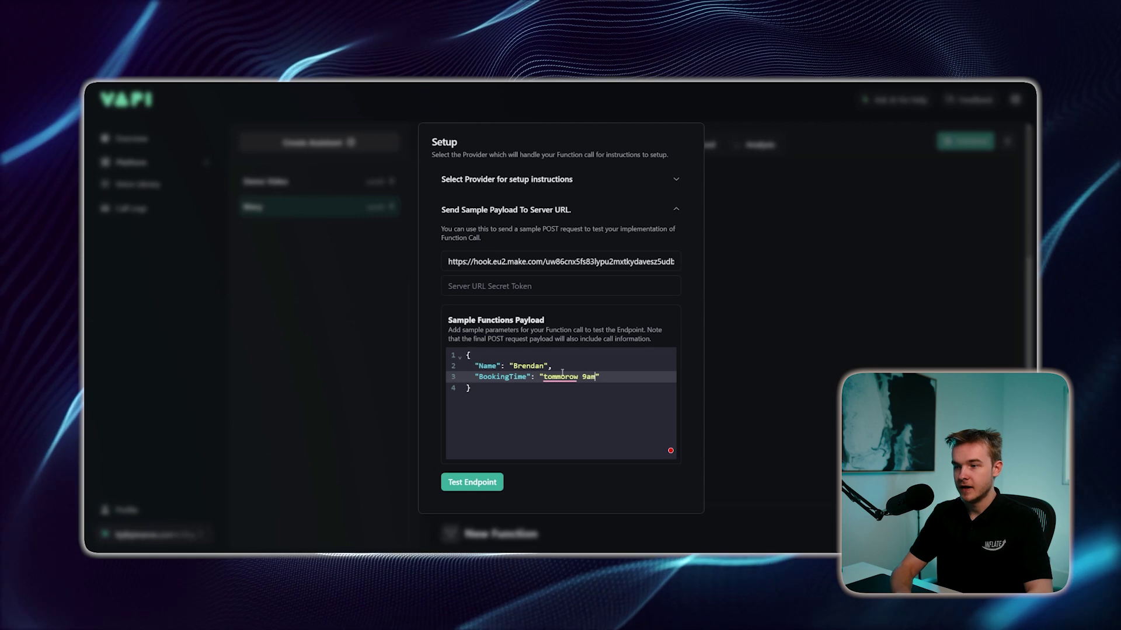
click(562, 376)
click(574, 407)
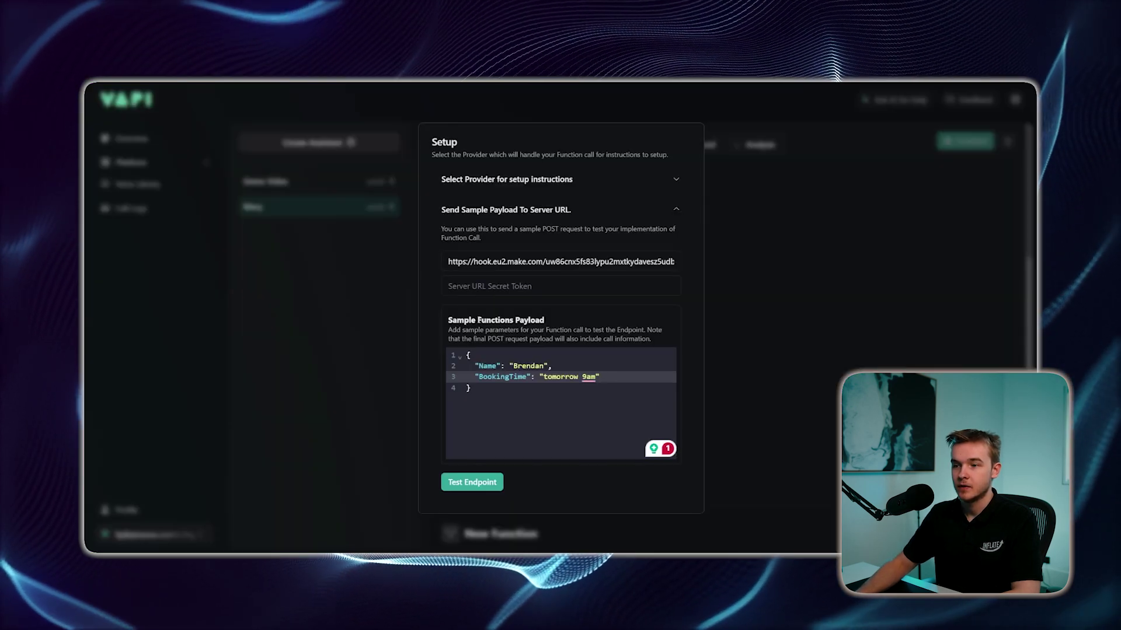
click(472, 482)
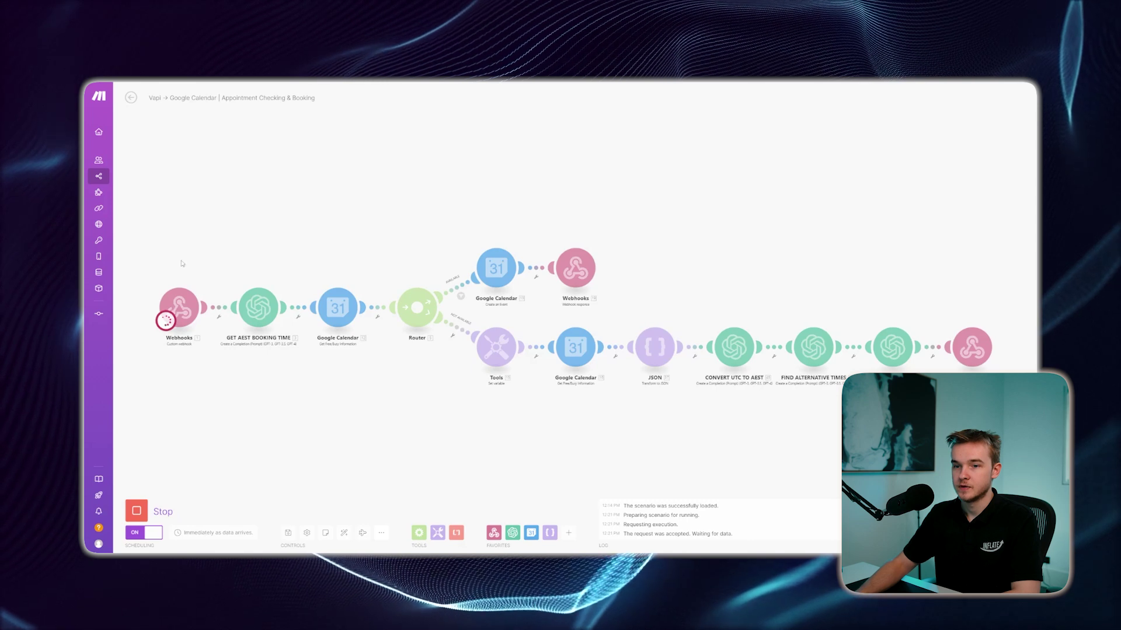
Step: Switch to Make and follow the test run through the scenario's modules and both router branches
scroll(188, 263, up, 3)
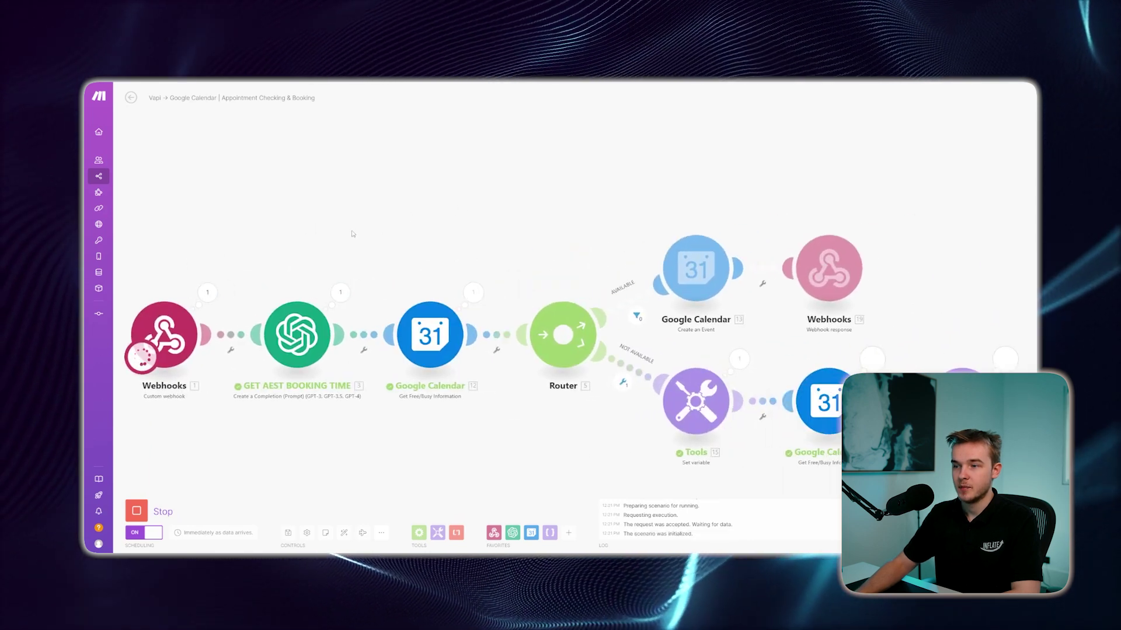
scroll(352, 234, down, 3)
scroll(374, 237, up, 3)
scroll(405, 242, down, 2)
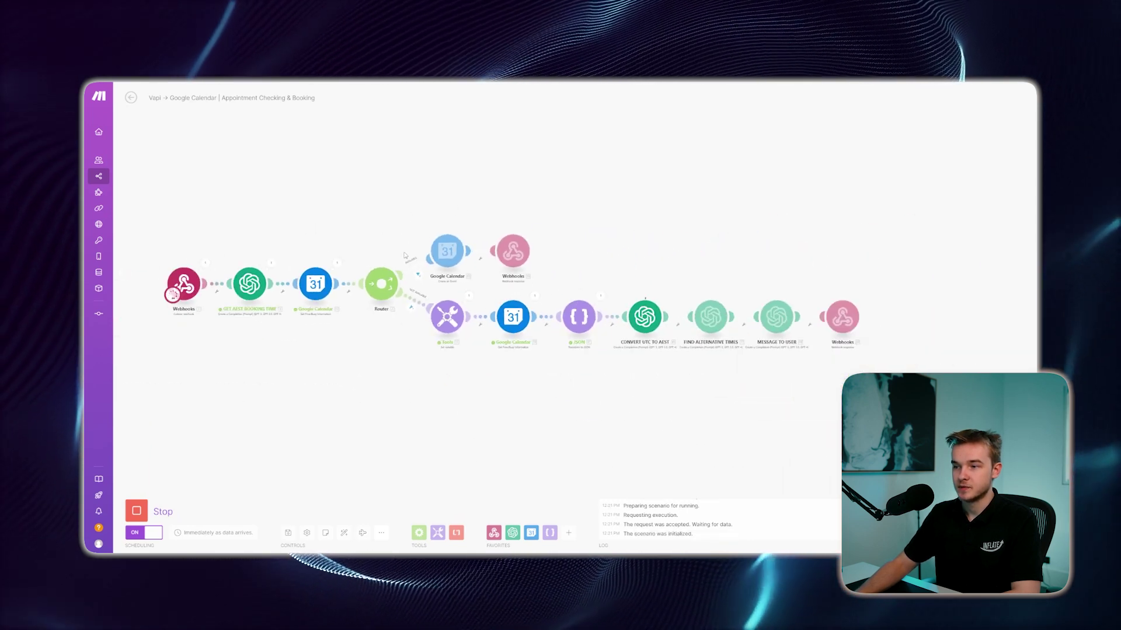
scroll(346, 251, up, 3)
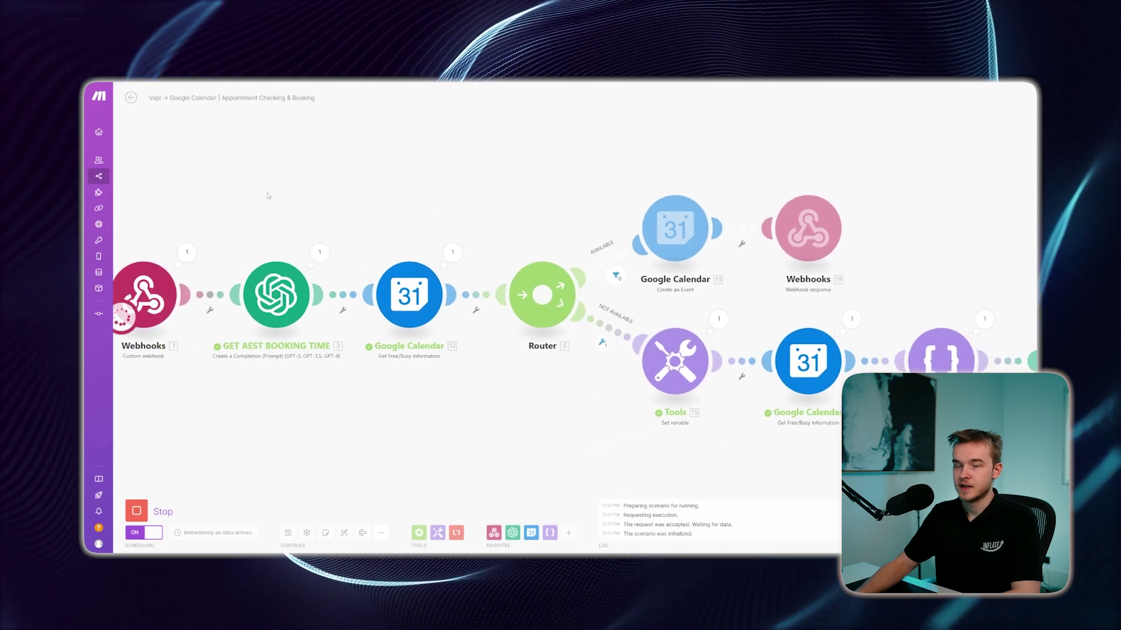
scroll(321, 210, down, 2)
scroll(408, 233, up, 1)
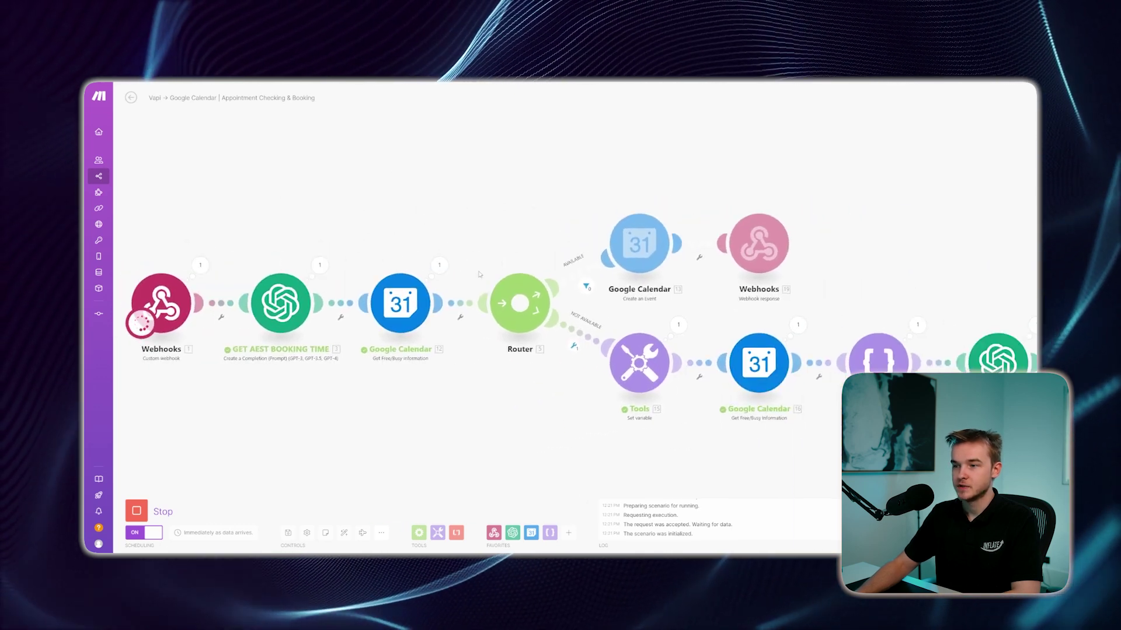
scroll(435, 239, down, 2)
scroll(359, 226, up, 2)
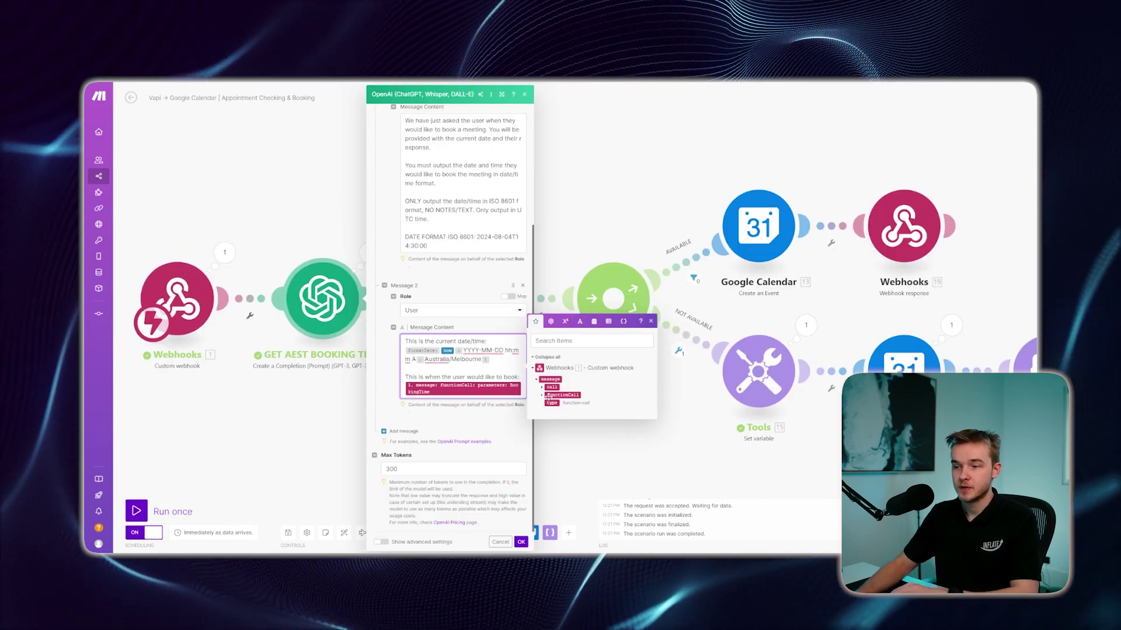
Step: Inspect the webhook's functionCall parameters available for the user message in the GET AEST BOOKING TIME module
click(548, 387)
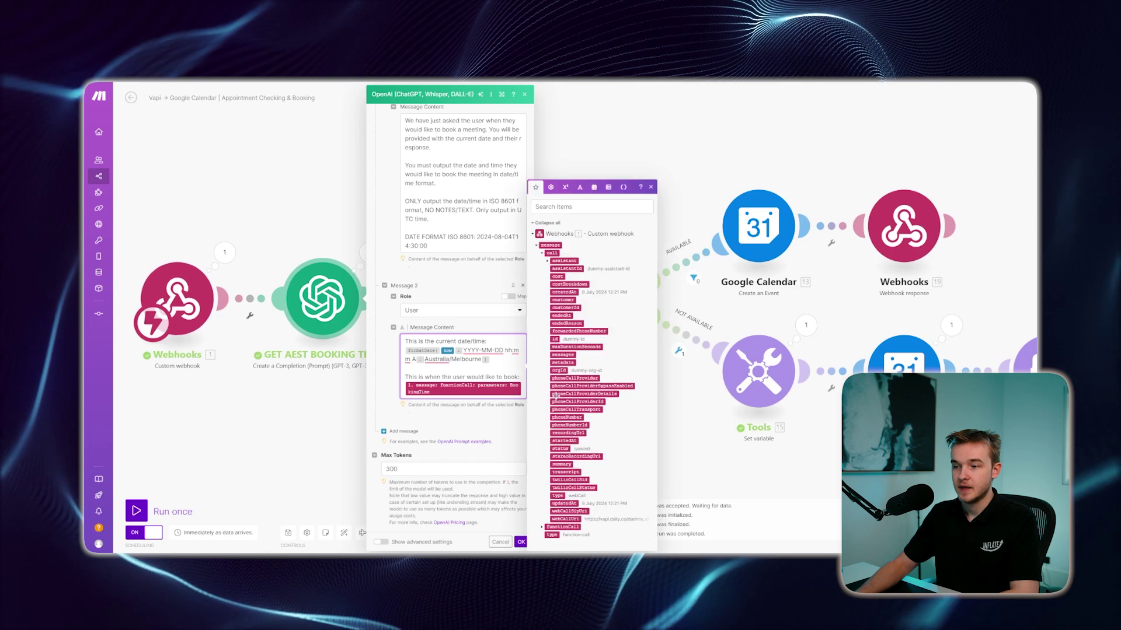
click(551, 252)
click(562, 391)
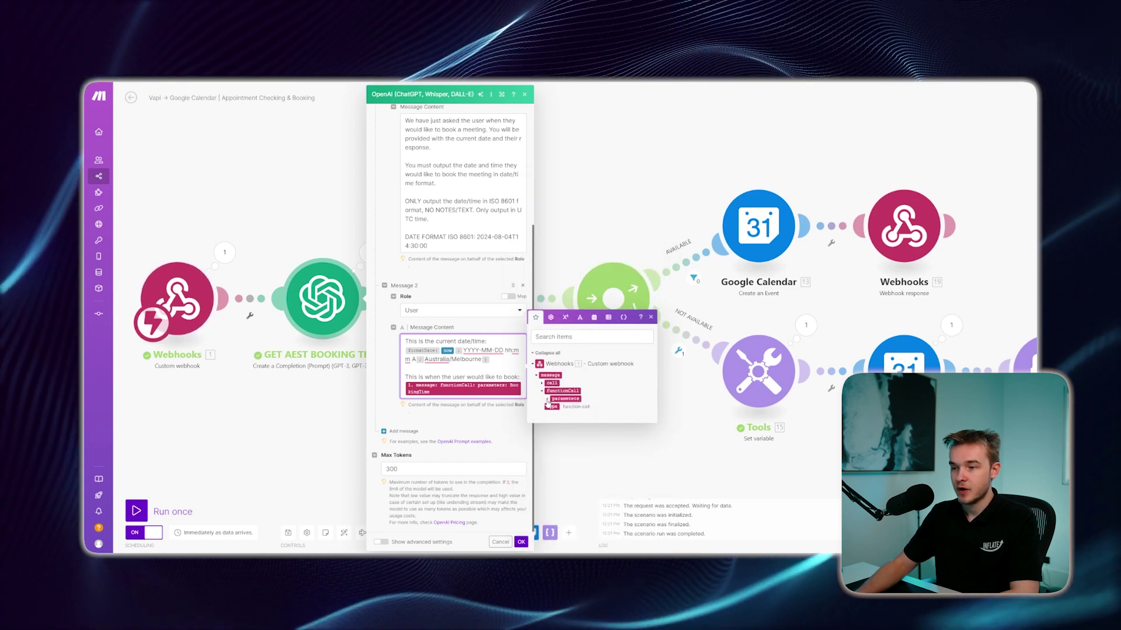
click(567, 399)
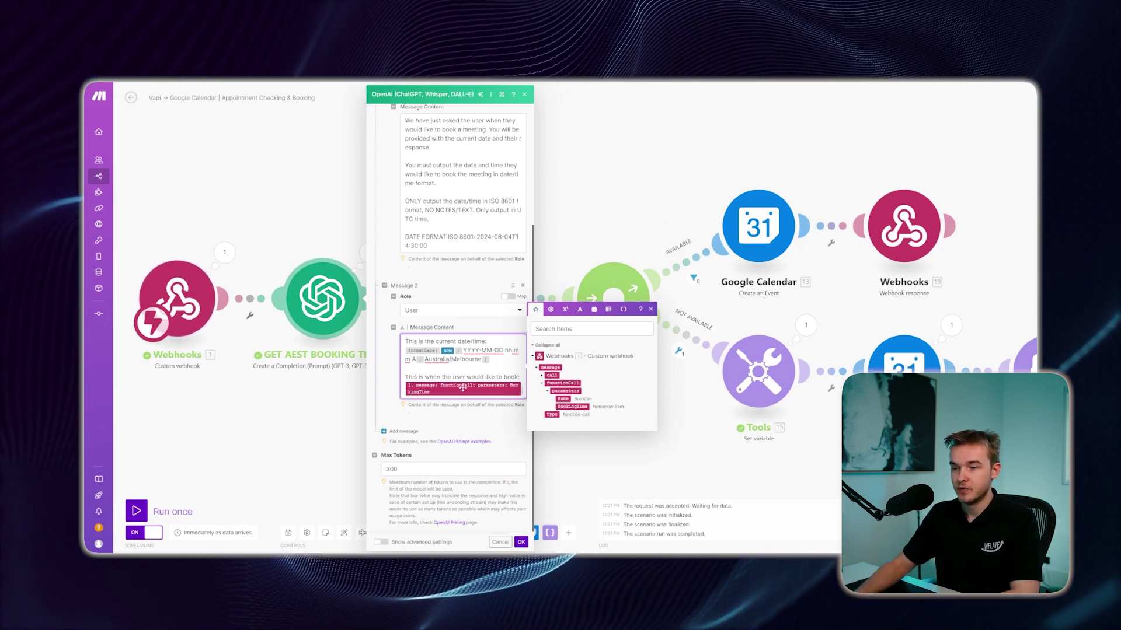
click(651, 309)
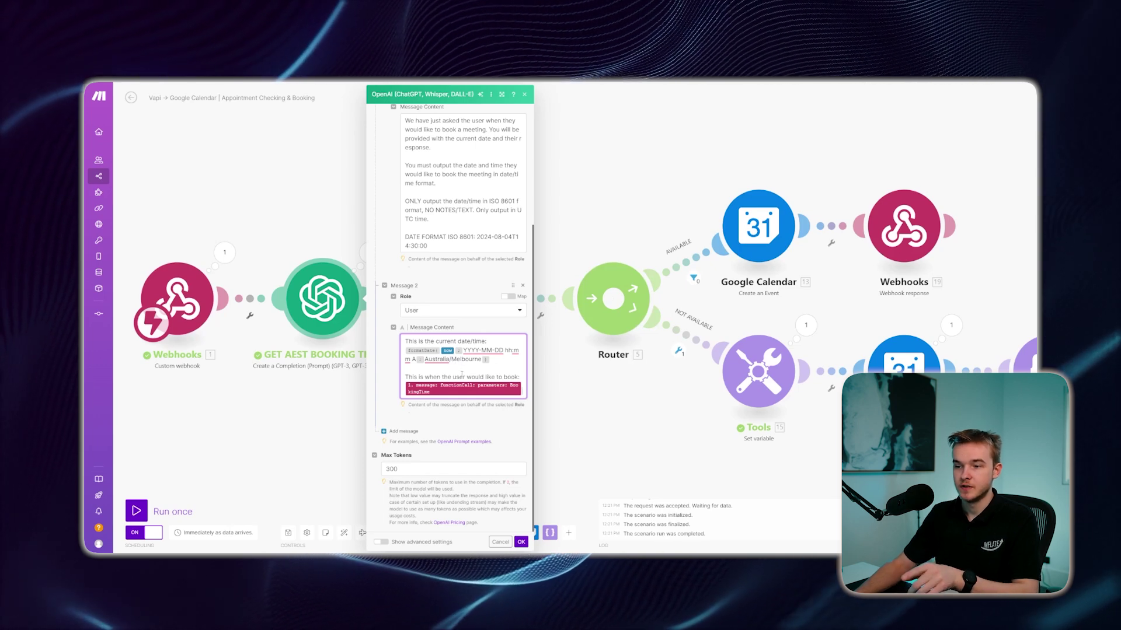
scroll(499, 375, up, 1)
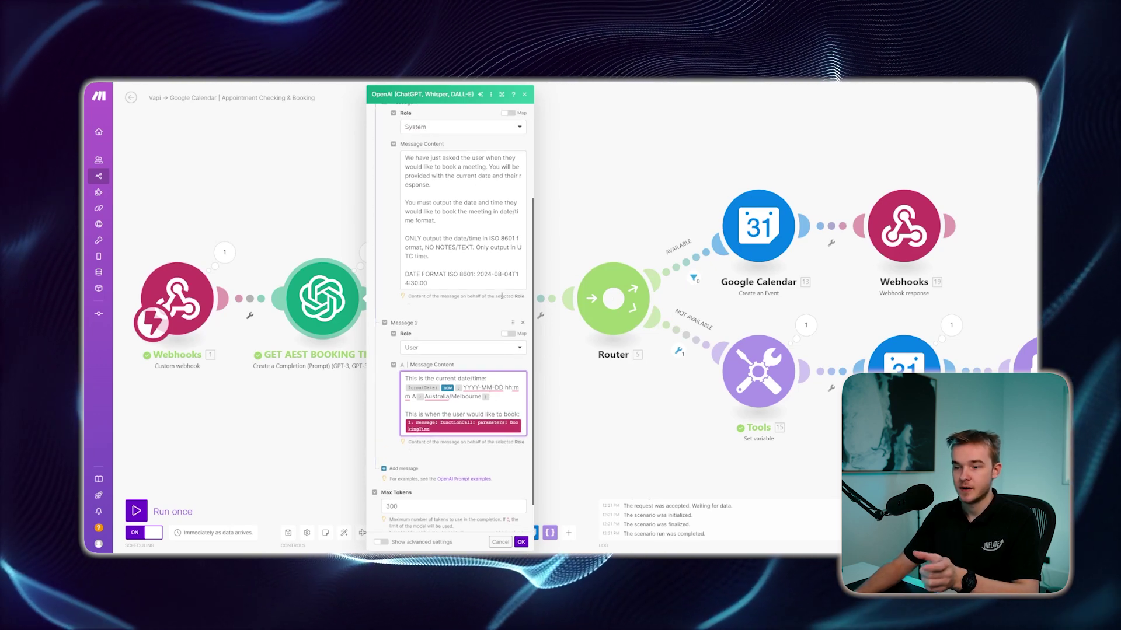
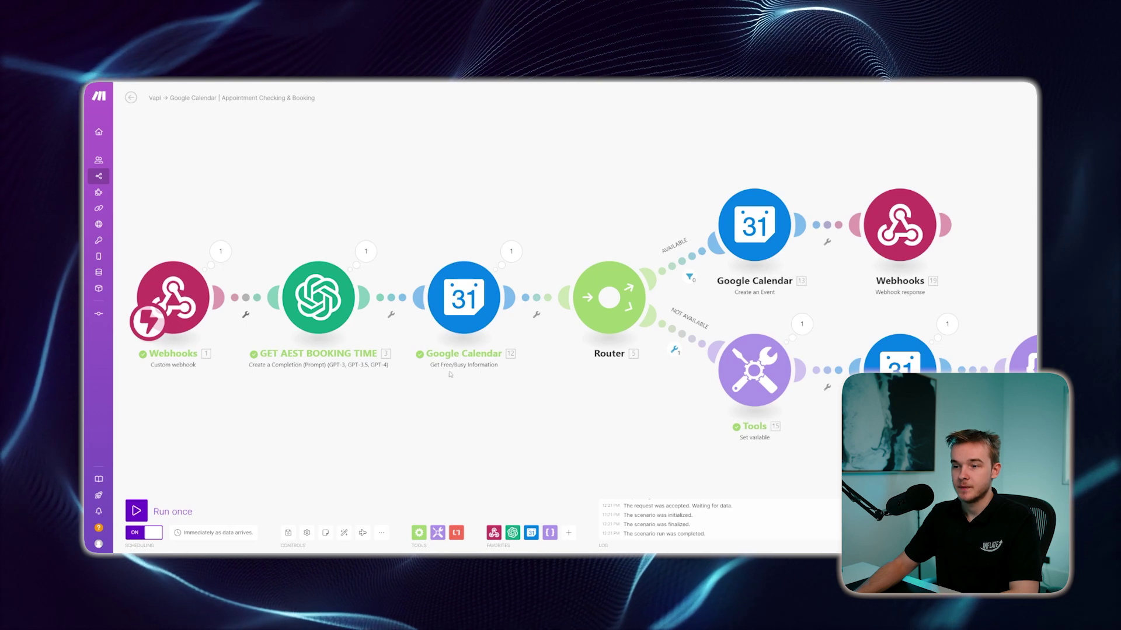
Step: Find Get Free/Busy Information among the Google Calendar modules and open the settings of the existing one before the router
click(530, 537)
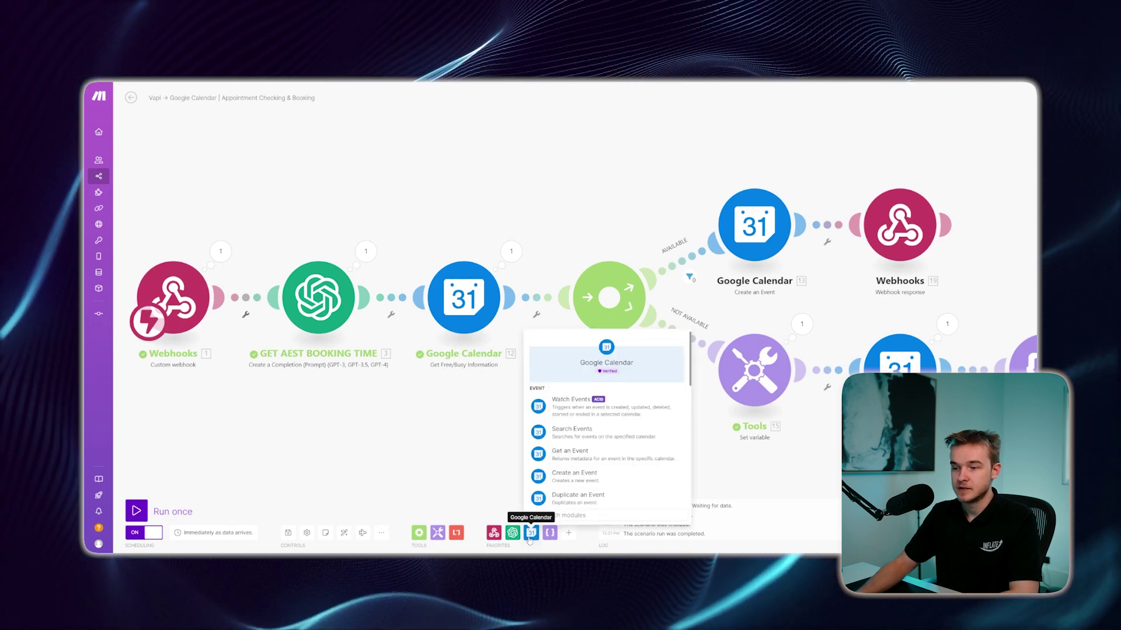
scroll(681, 425, down, 3)
scroll(681, 425, down, 5)
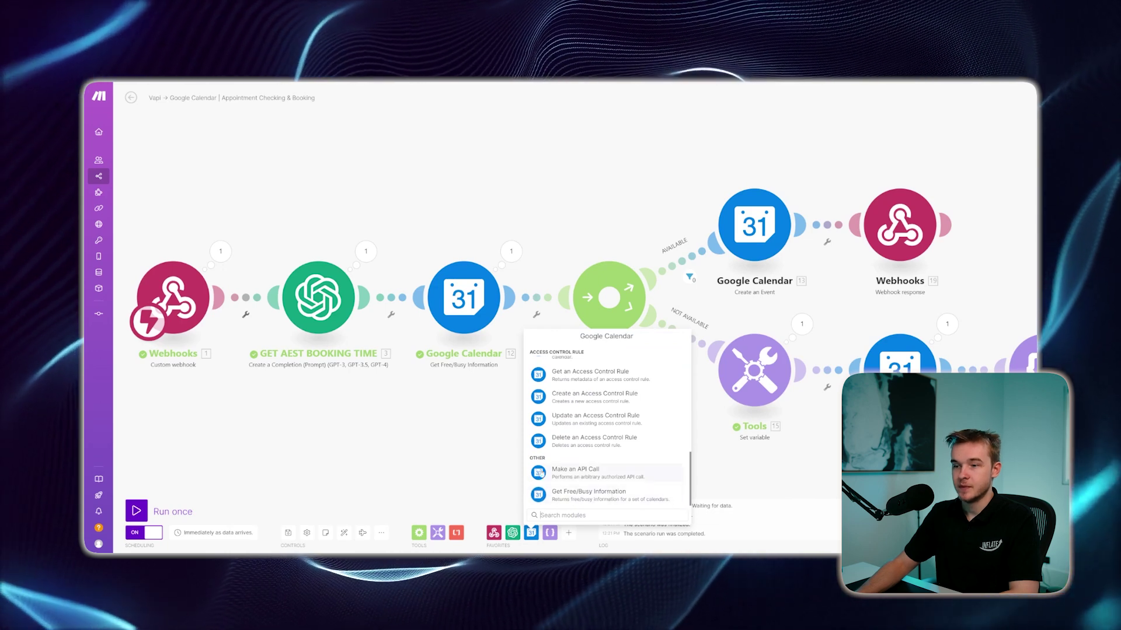
click(609, 495)
click(502, 326)
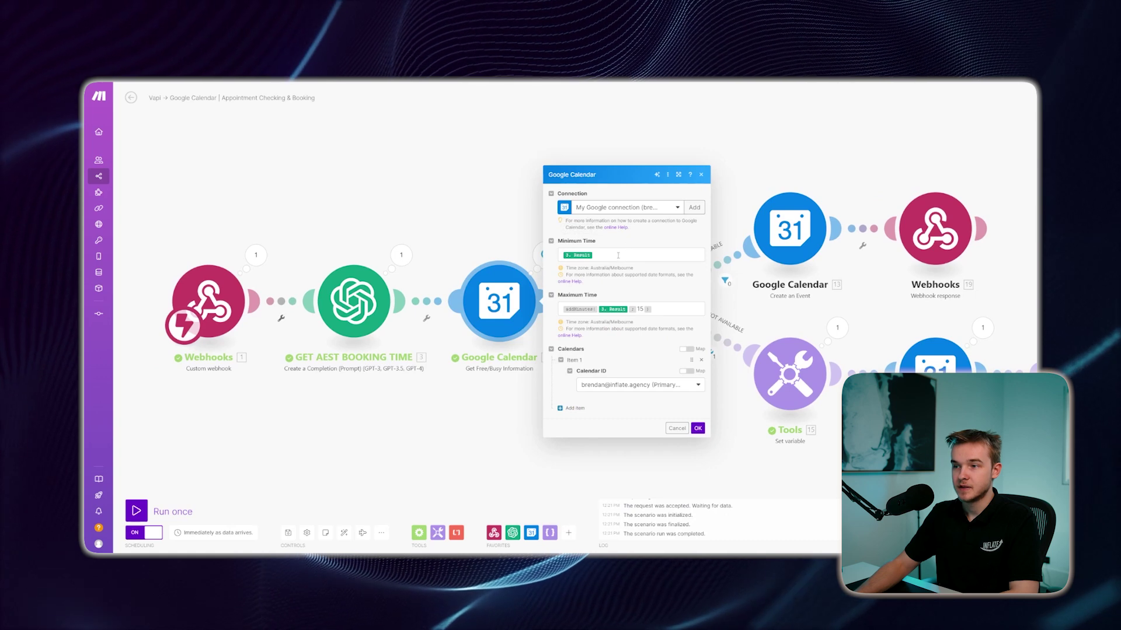
Step: Review the Minimum Time and Maximum Time mappings of the Get Free/Busy module, searching the mapping items for "addmin", and confirm the settings
click(572, 255)
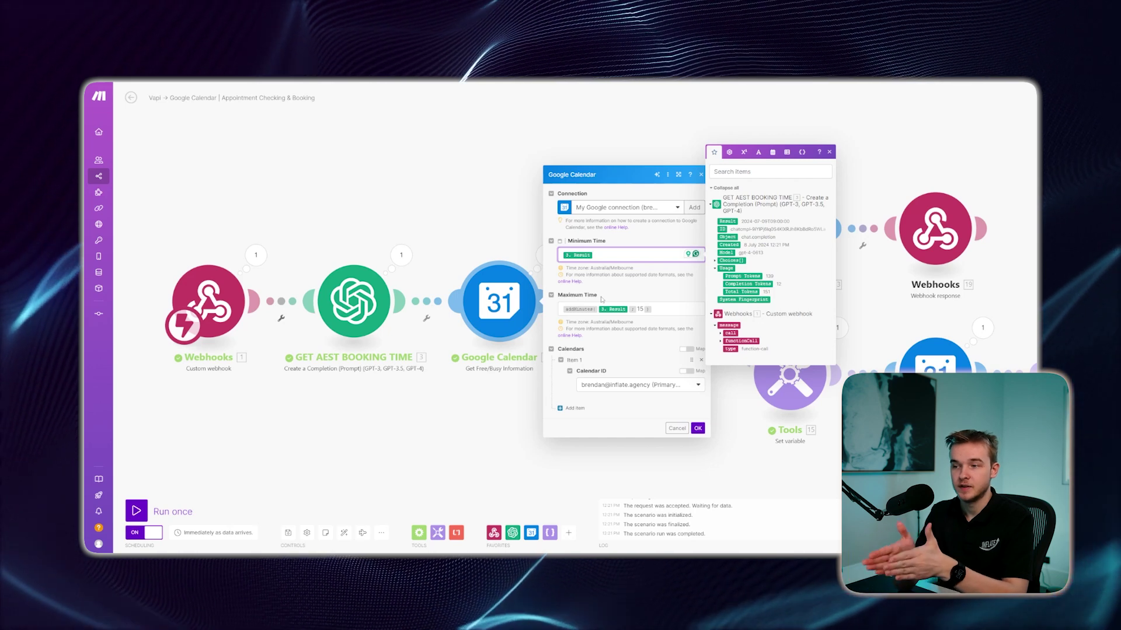
click(642, 311)
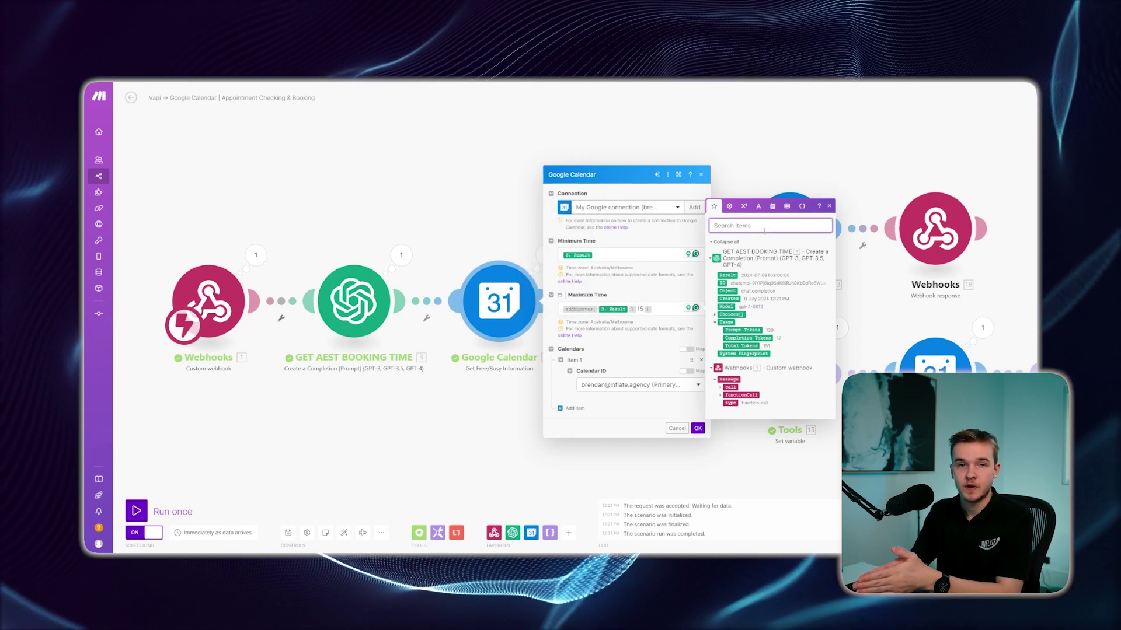
text(addmin)
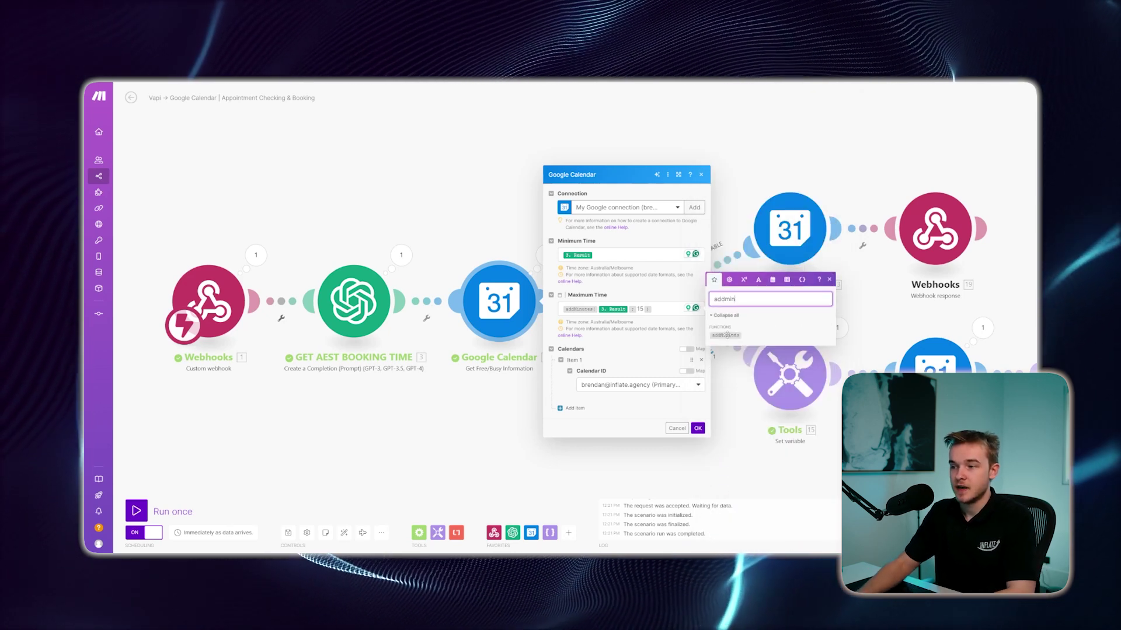
mouse_move(727, 335)
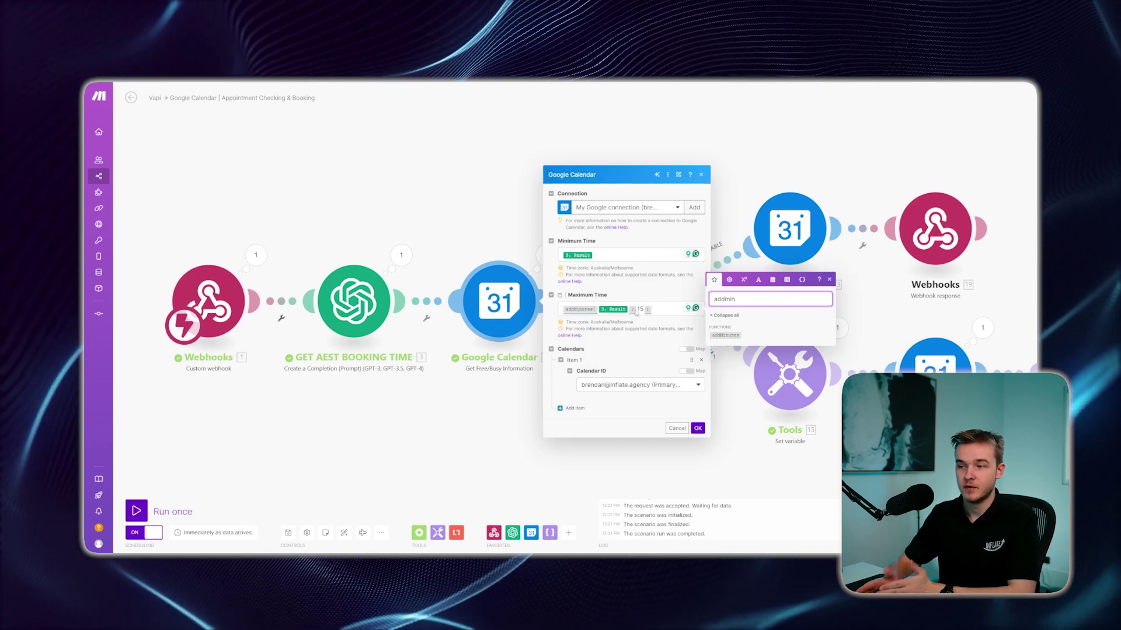
click(623, 348)
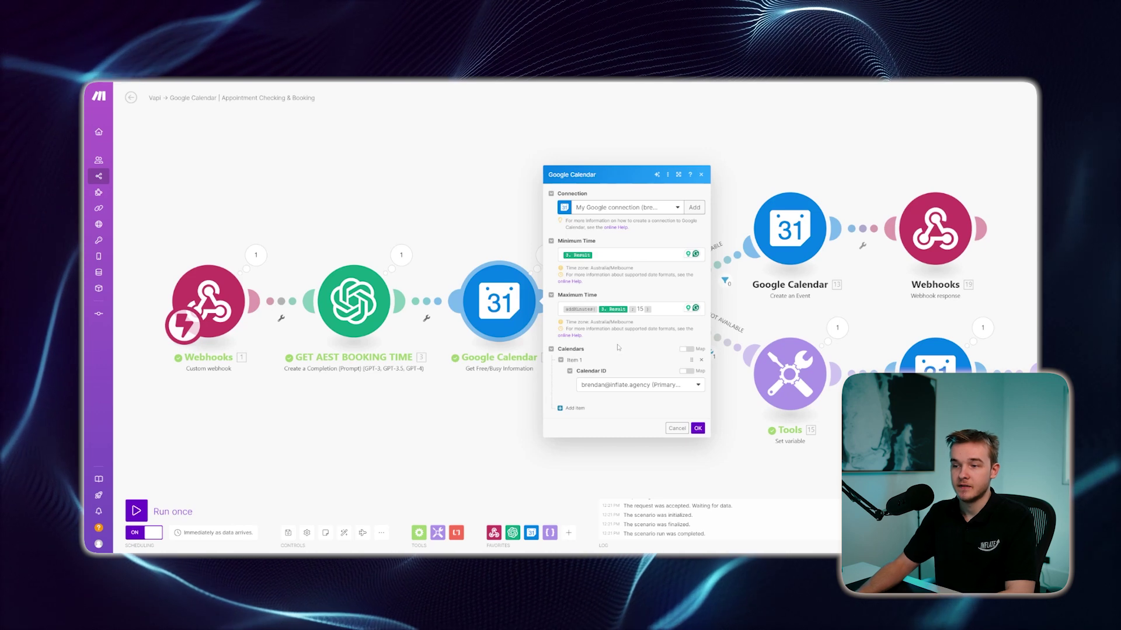
click(697, 428)
Step: Look up the Router among the Flow Control modules without adding another one to the scenario
drag(645, 224, 472, 211)
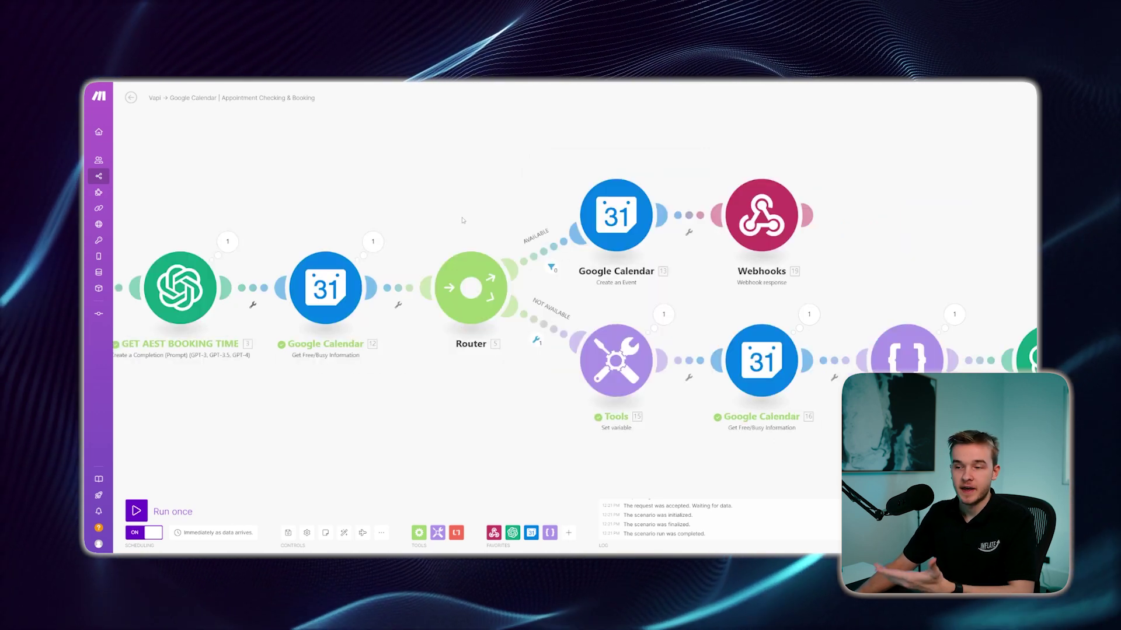
click(419, 533)
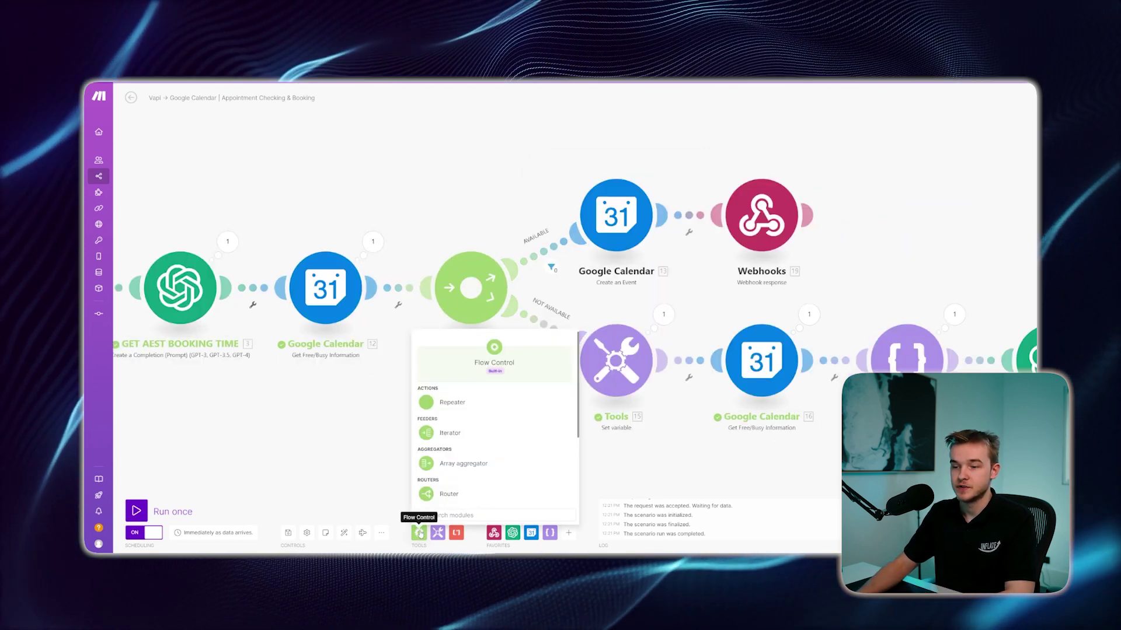
click(441, 220)
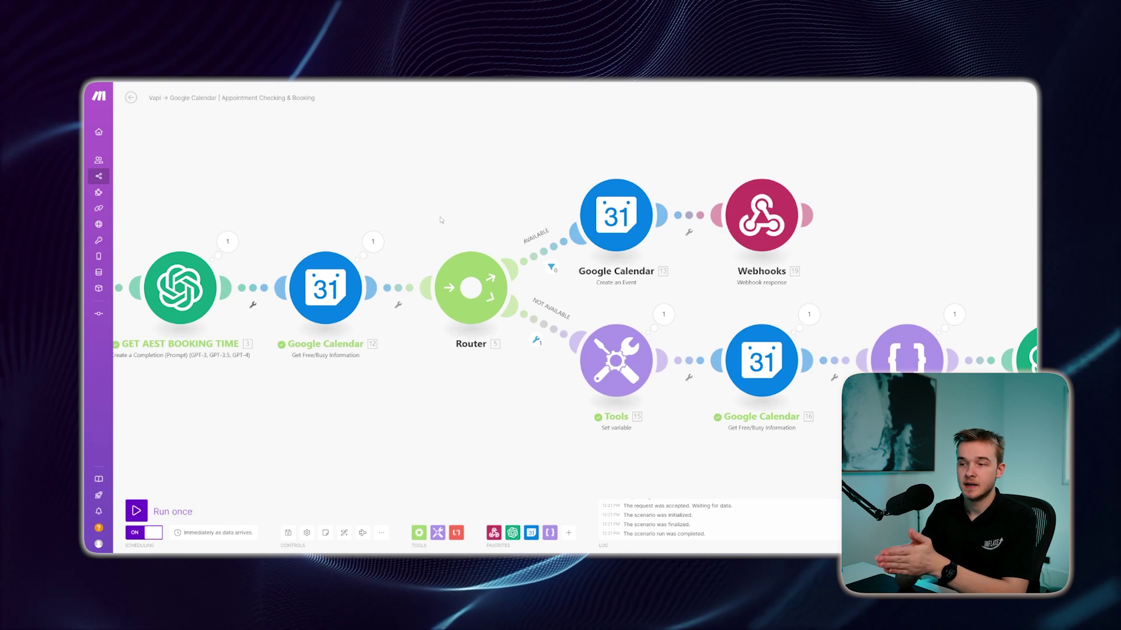
Step: Inspect the AVAILABLE route's filter condition and the calendar's Busy output fields, and check the fallback setting of the NOT AVAILABLE route
drag(461, 238, 482, 224)
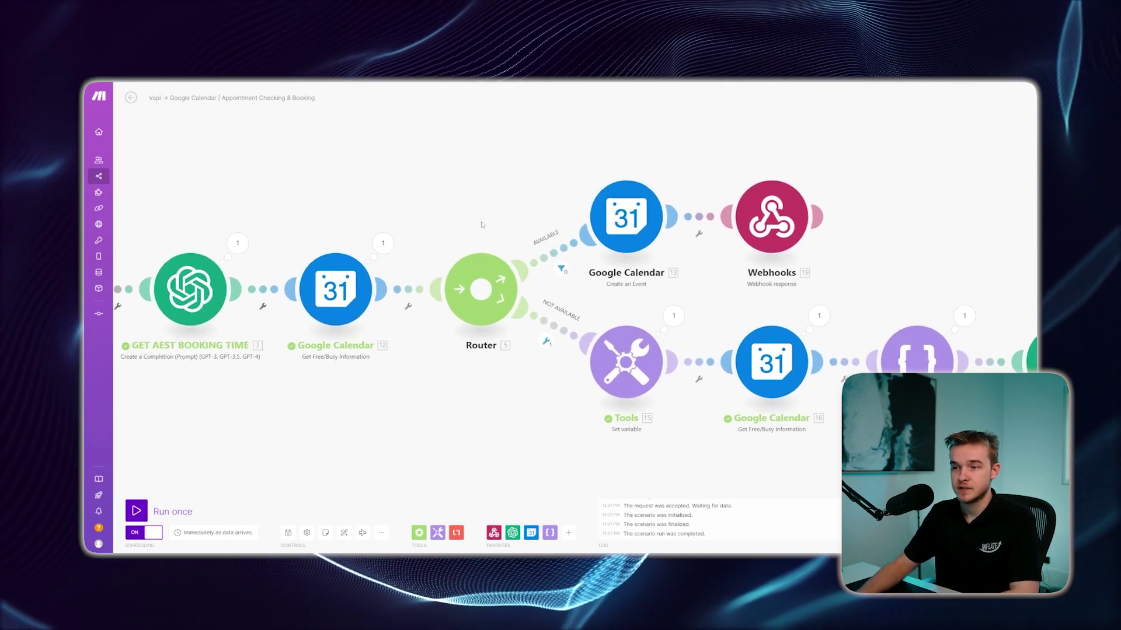
click(558, 248)
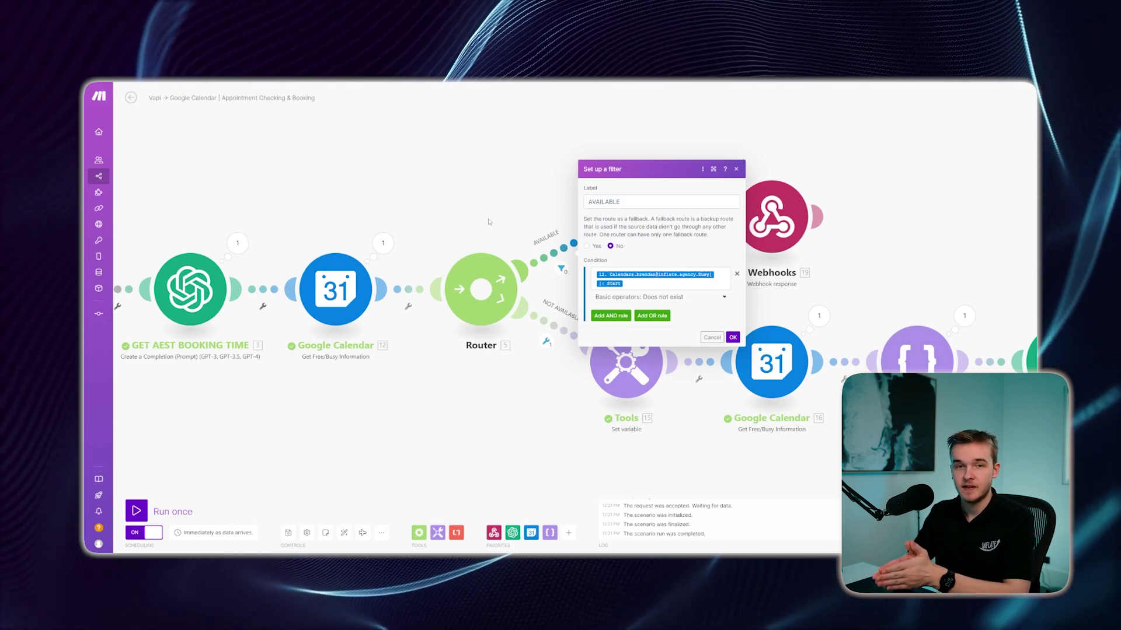
key(Escape)
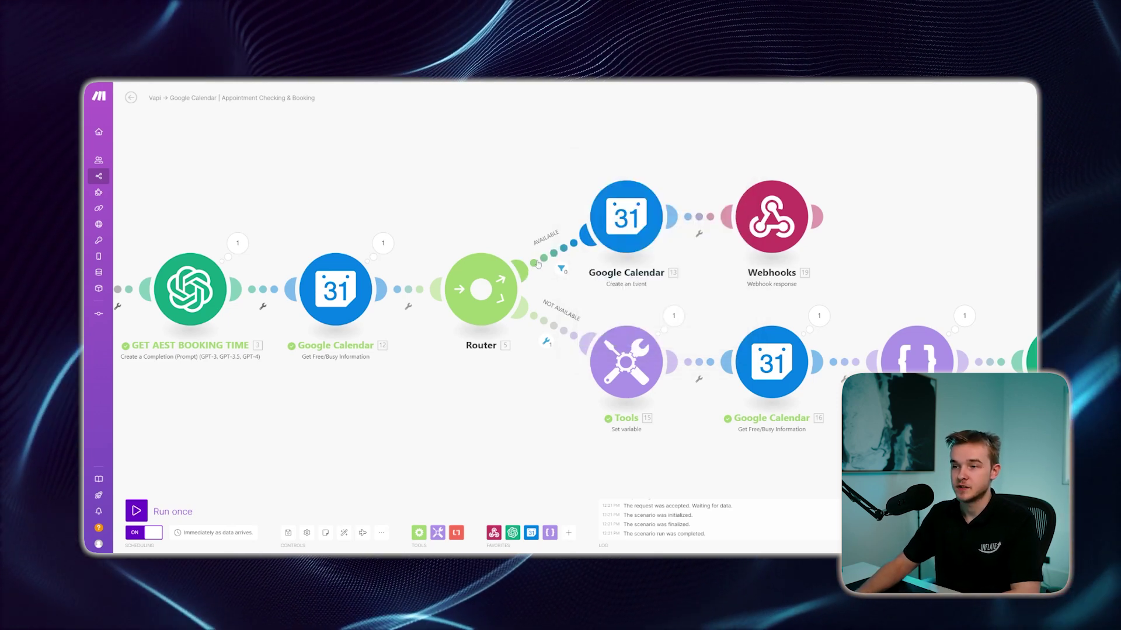
click(538, 264)
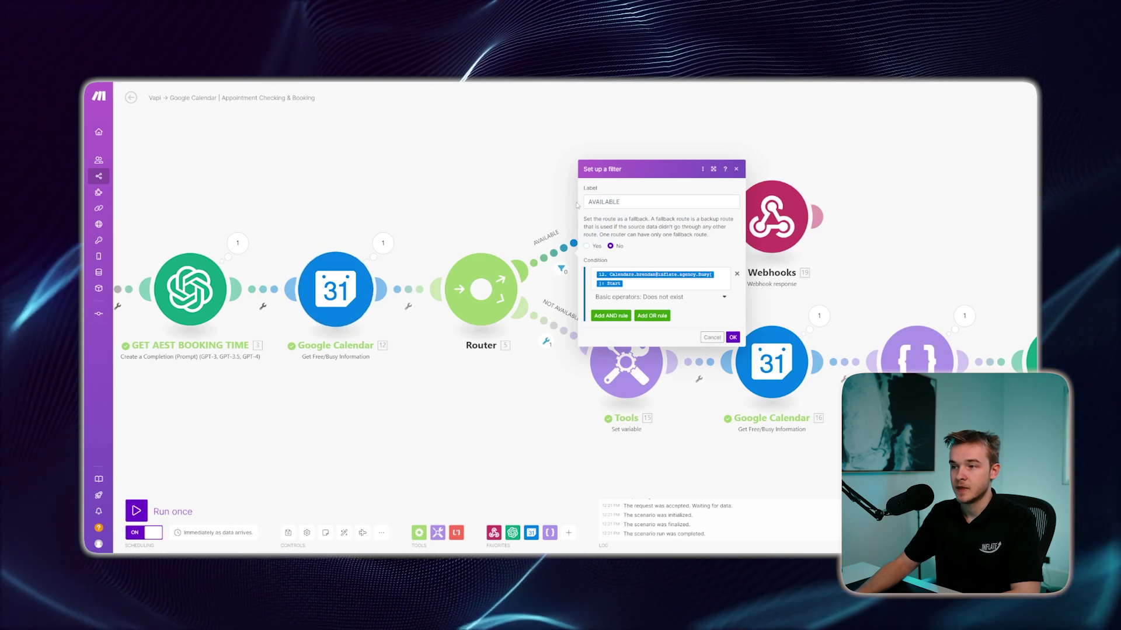
click(629, 284)
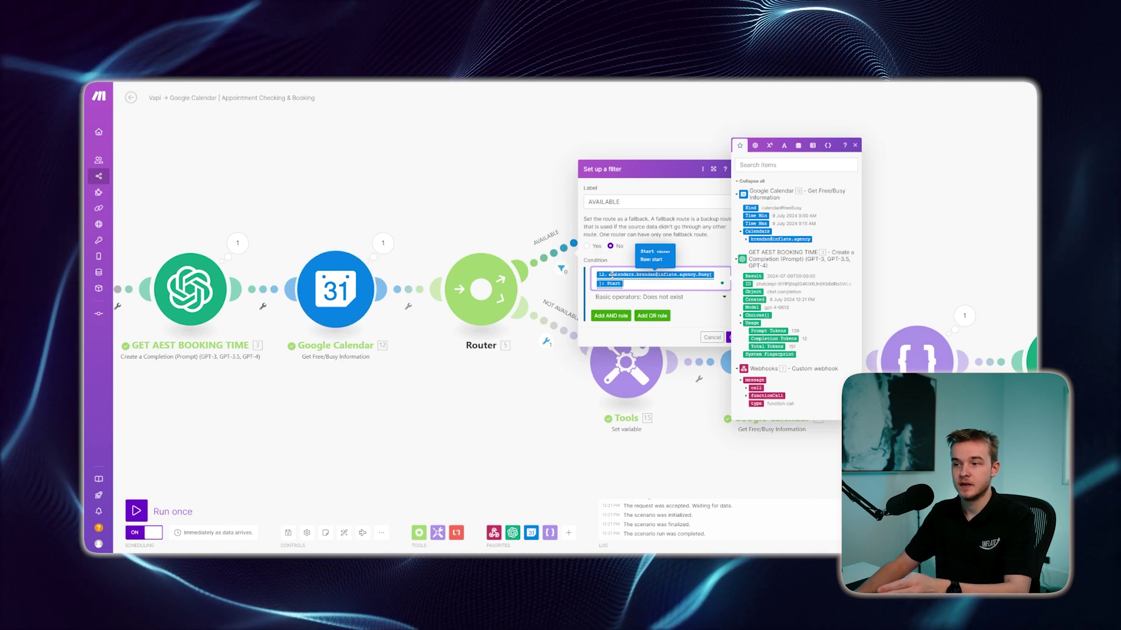
click(747, 240)
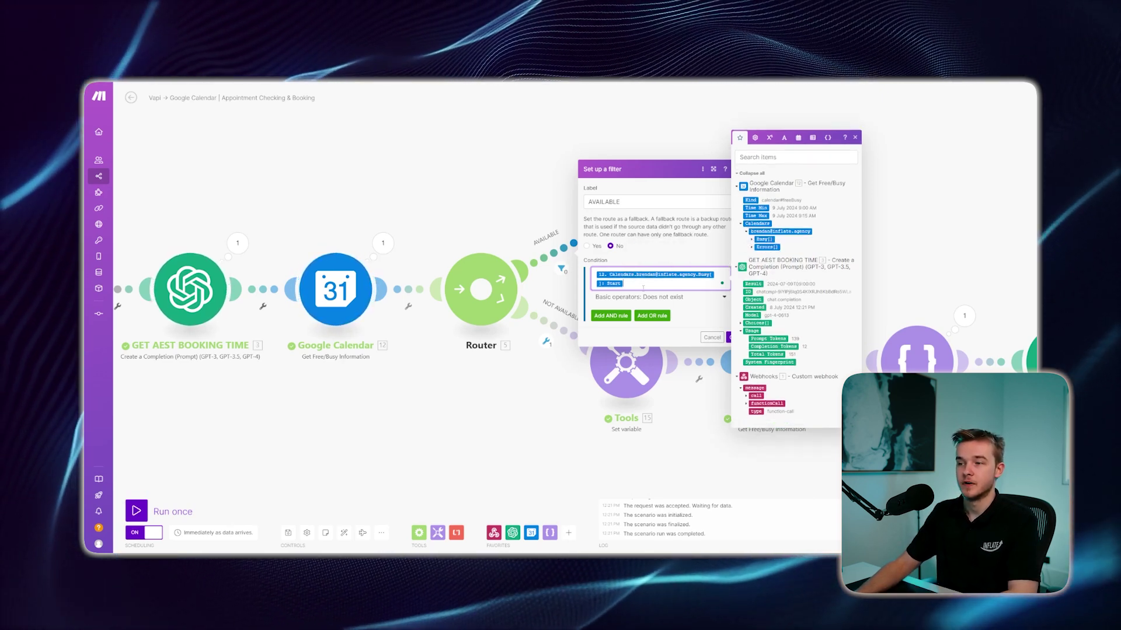
mouse_move(621, 282)
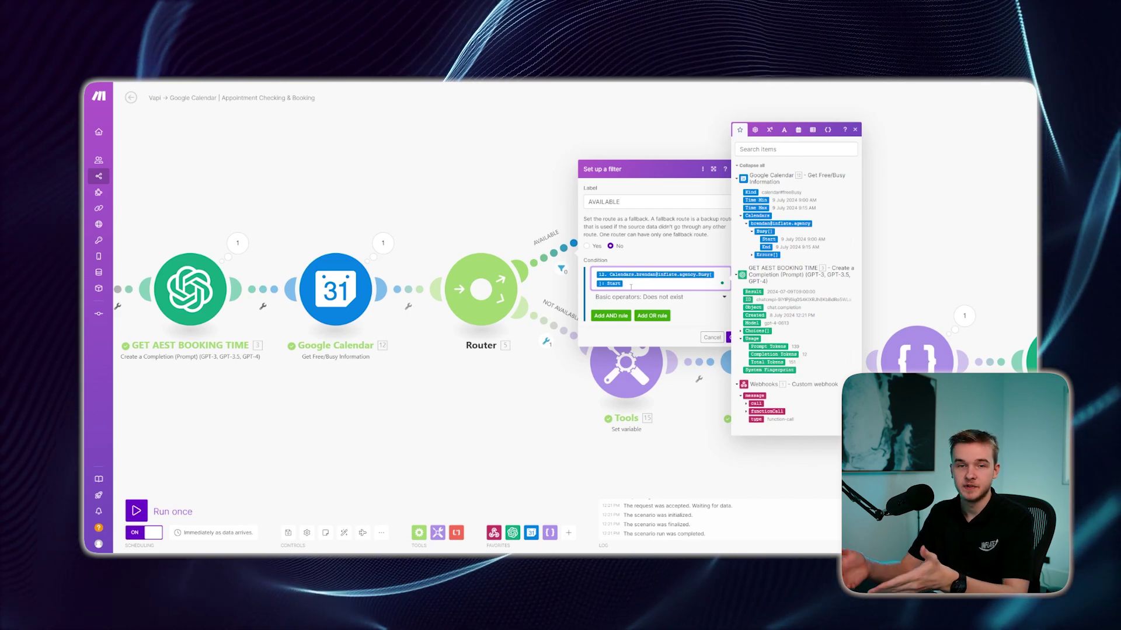
click(753, 256)
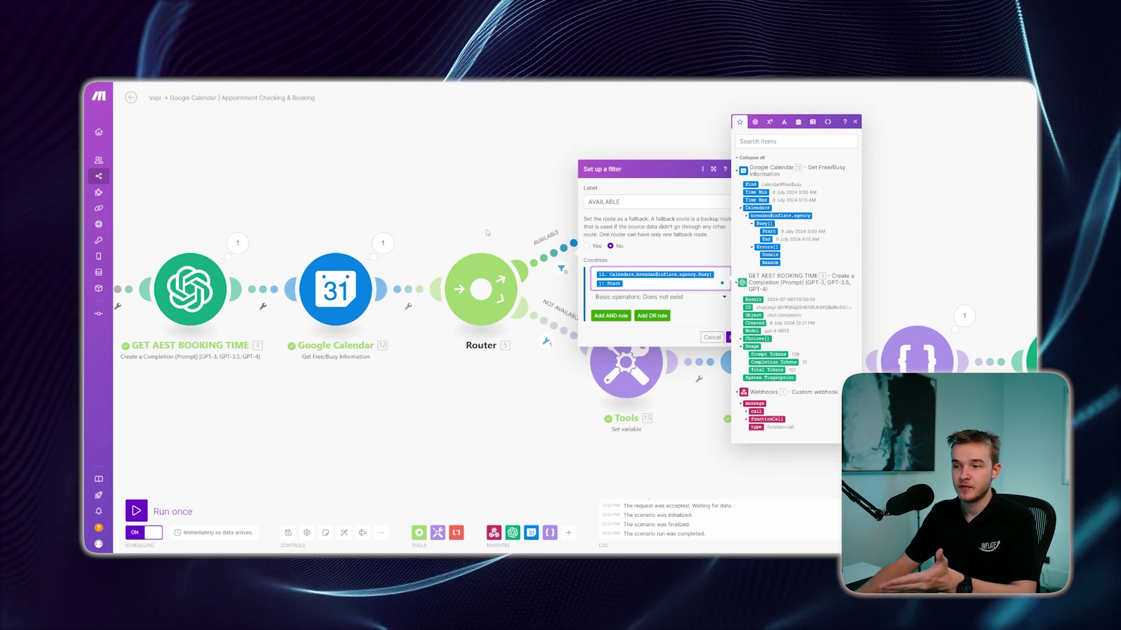
click(563, 332)
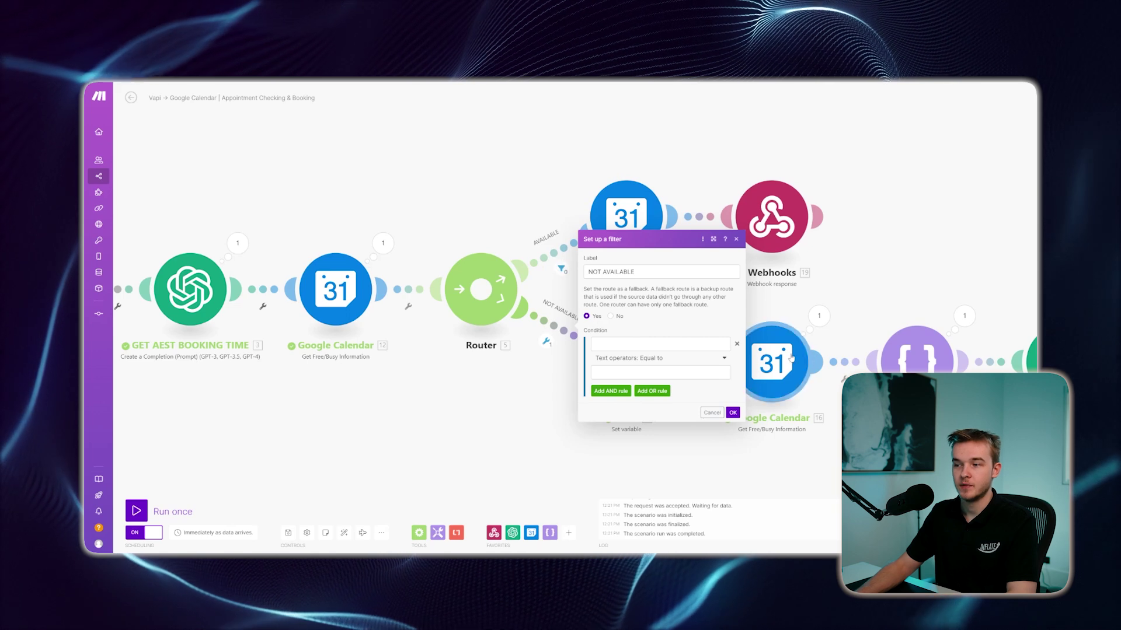
click(736, 238)
Step: Review the Create an Event module's settings on the AVAILABLE route, from event name and start date to duration and notification options
drag(619, 298, 547, 324)
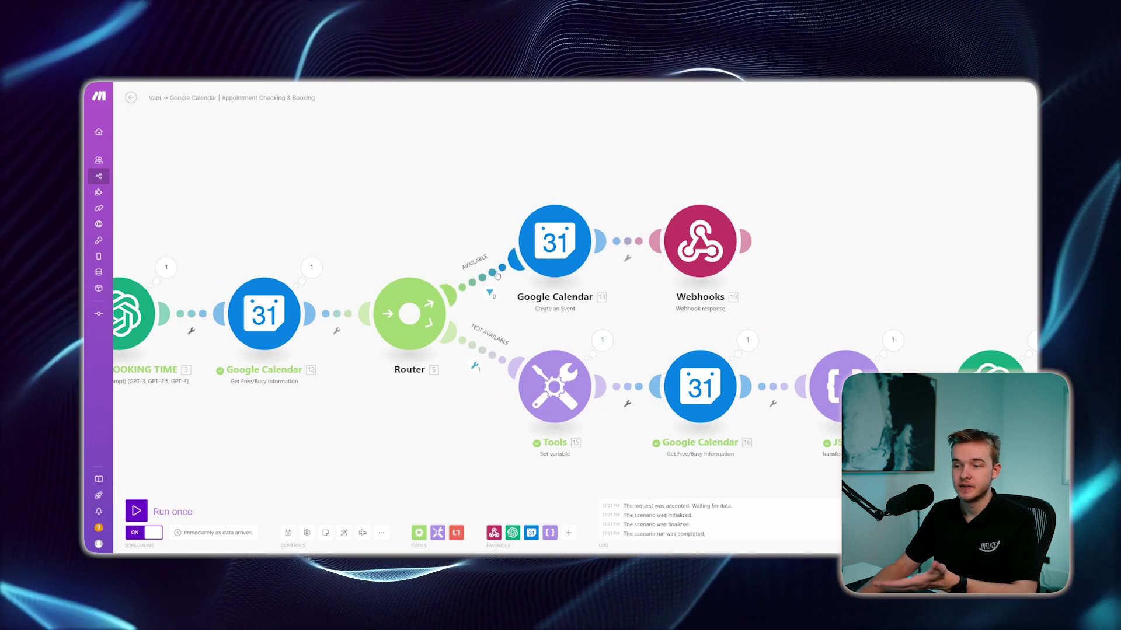
click(554, 241)
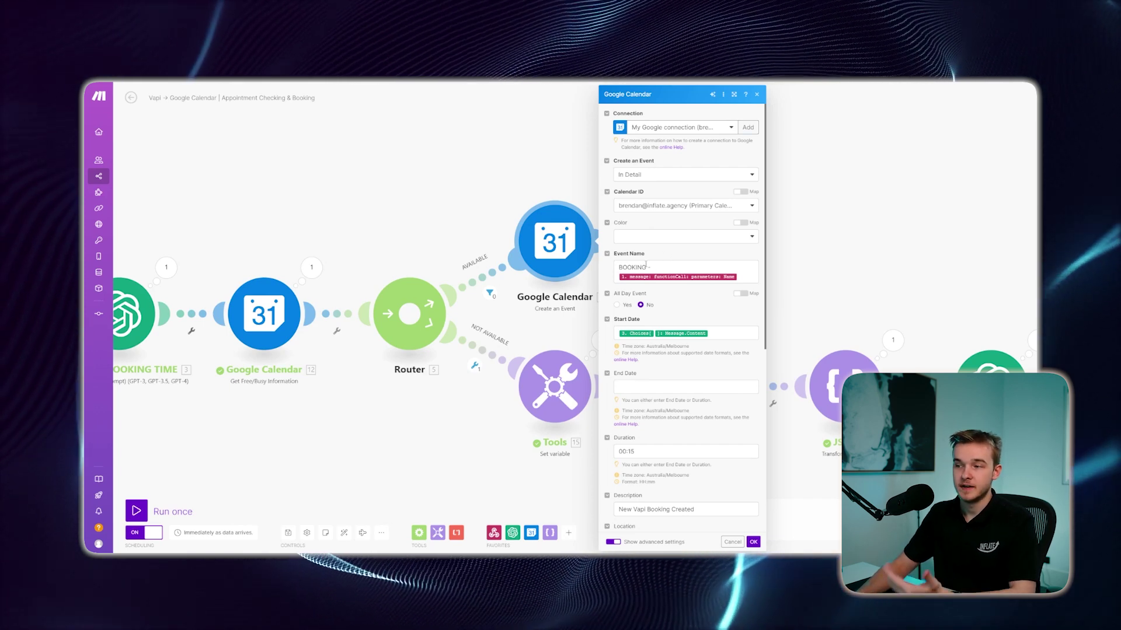
scroll(665, 294, down, 1)
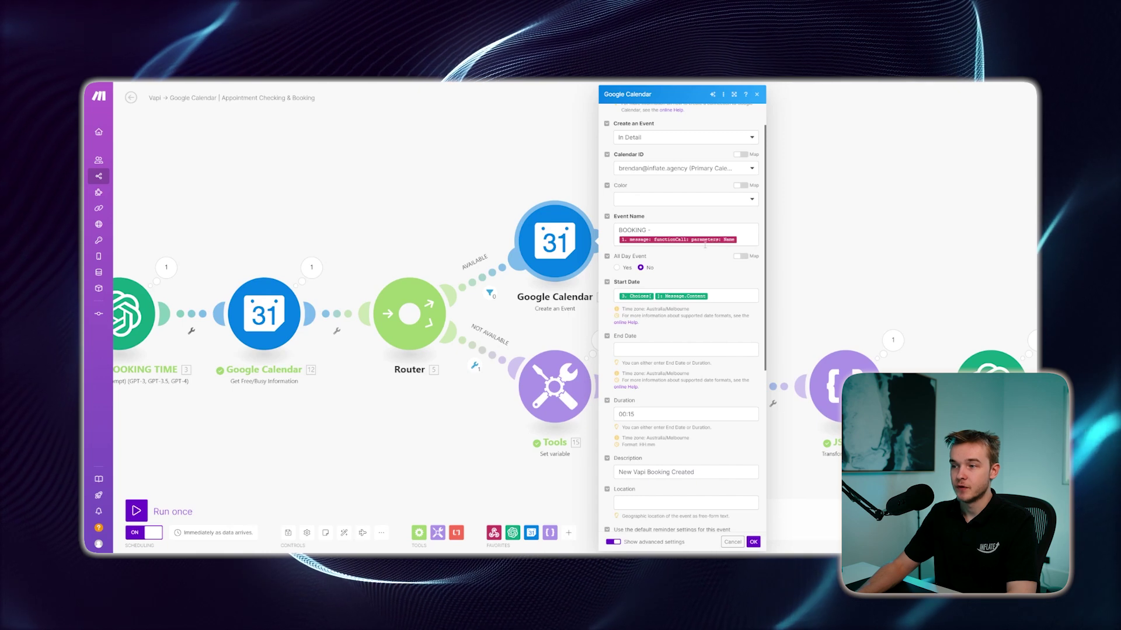
scroll(696, 253, down, 1)
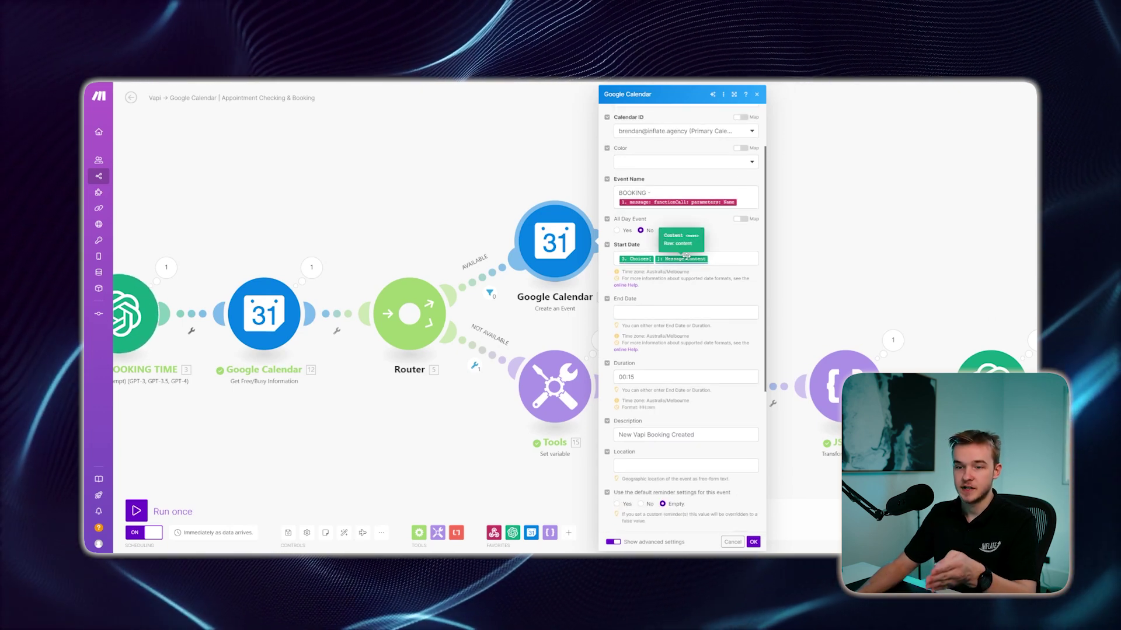
scroll(678, 292, down, 2)
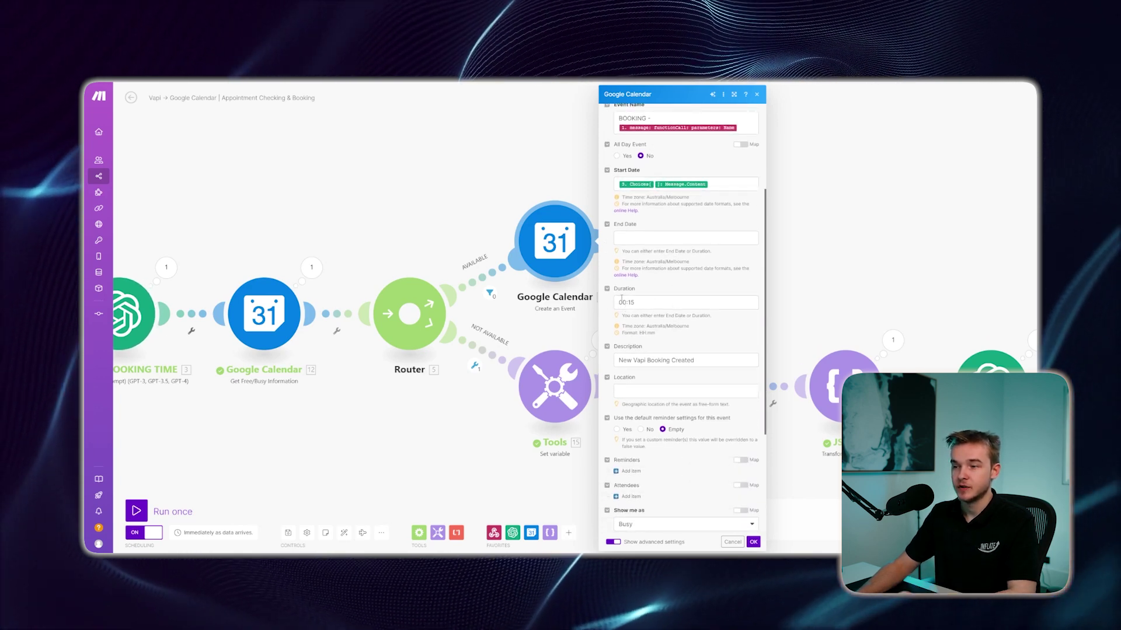
scroll(661, 370, down, 5)
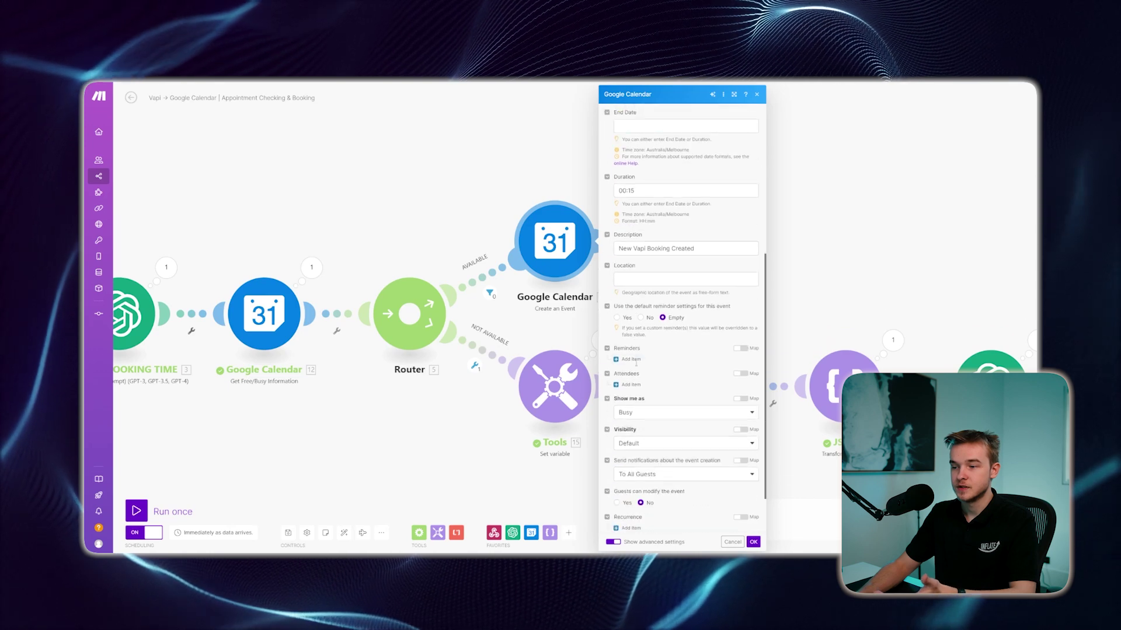
scroll(661, 371, up, 9)
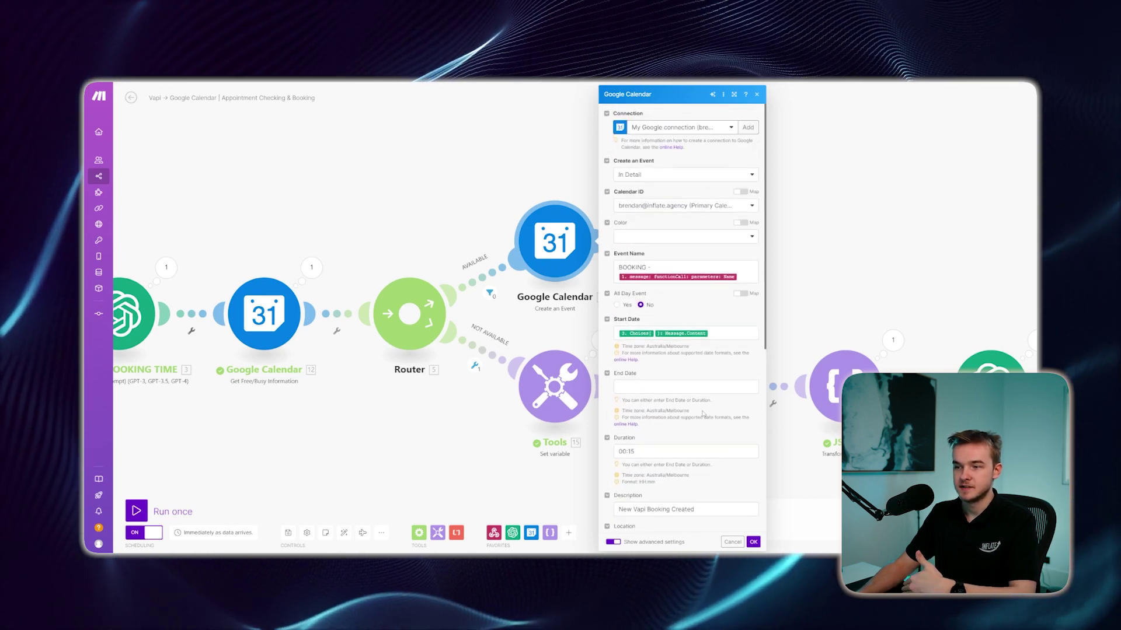
scroll(702, 414, down, 5)
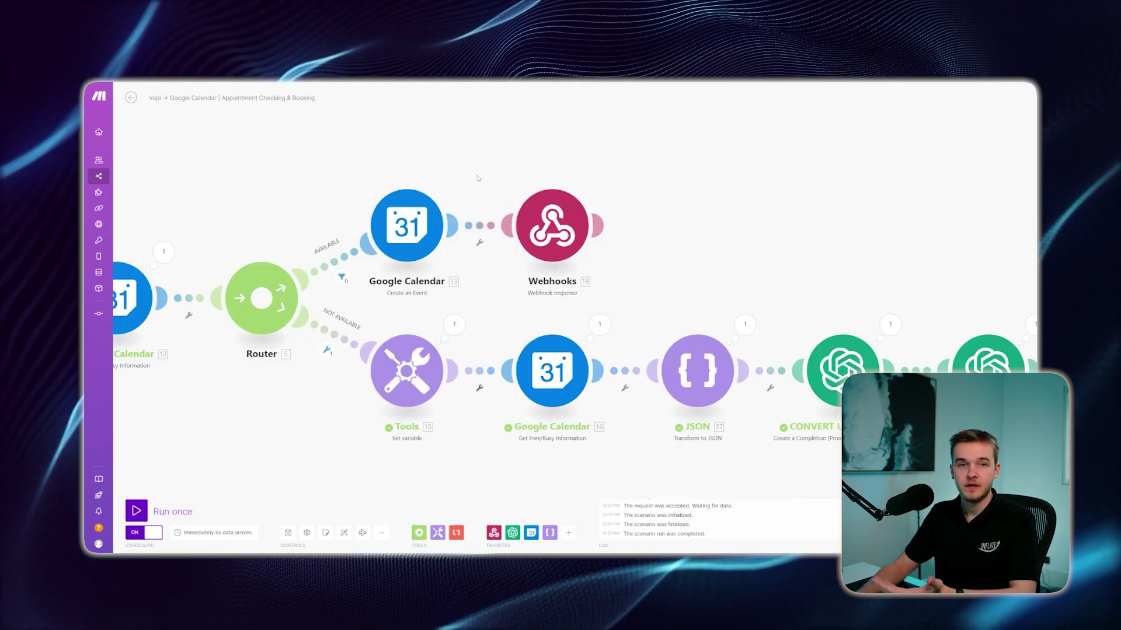
Step: Inspect the custom header key and value in the Webhook response module on the AVAILABLE route, and close its settings
click(552, 226)
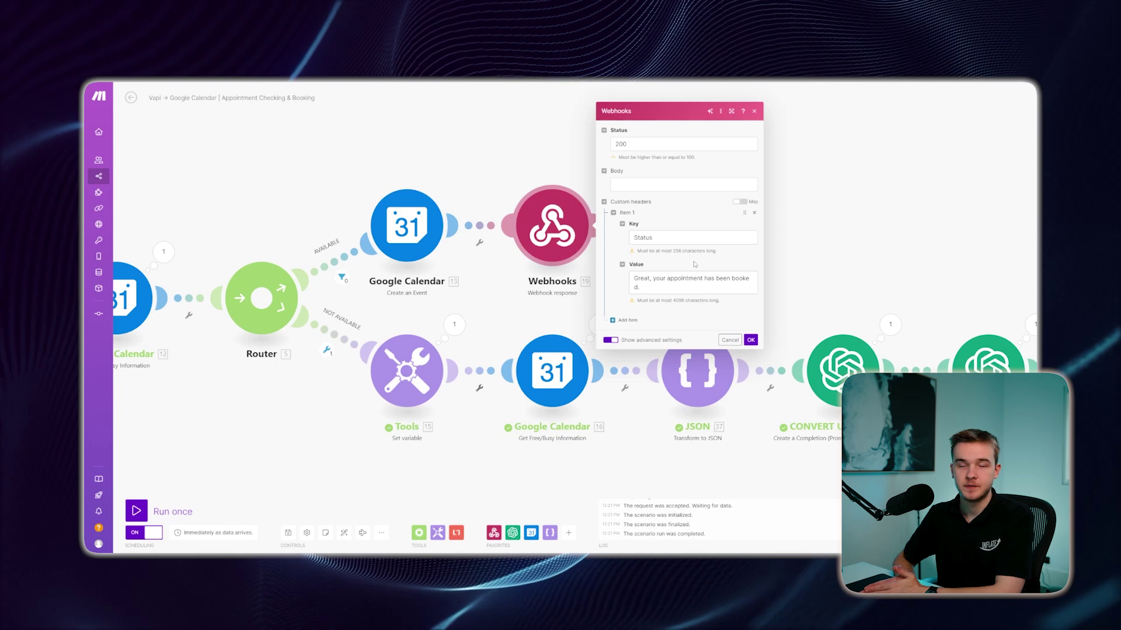
click(642, 283)
click(633, 244)
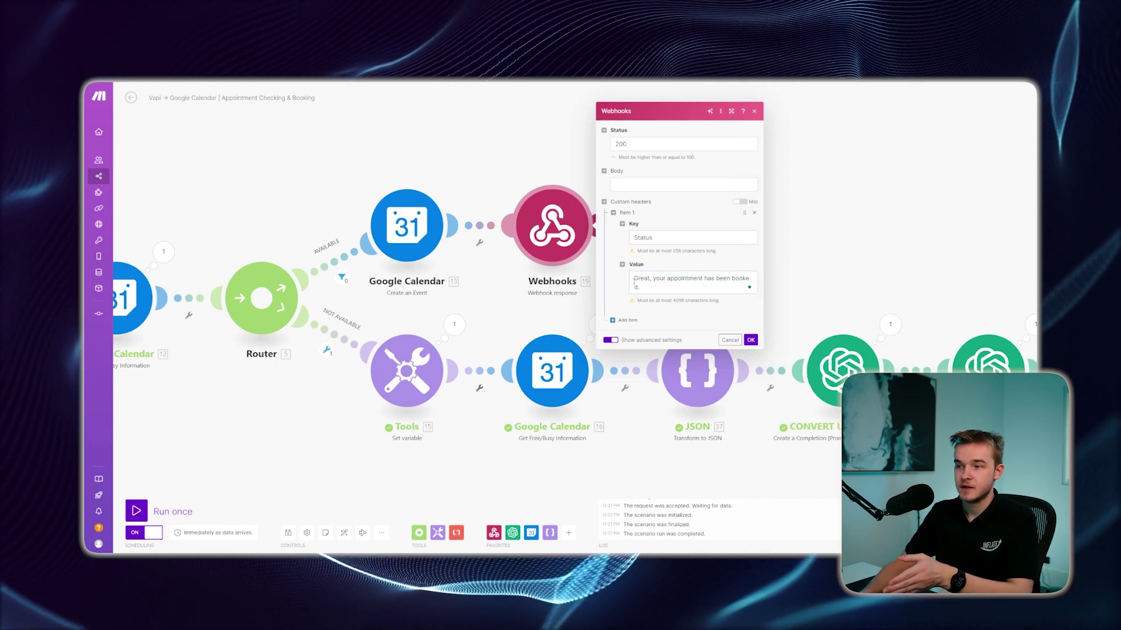
click(679, 285)
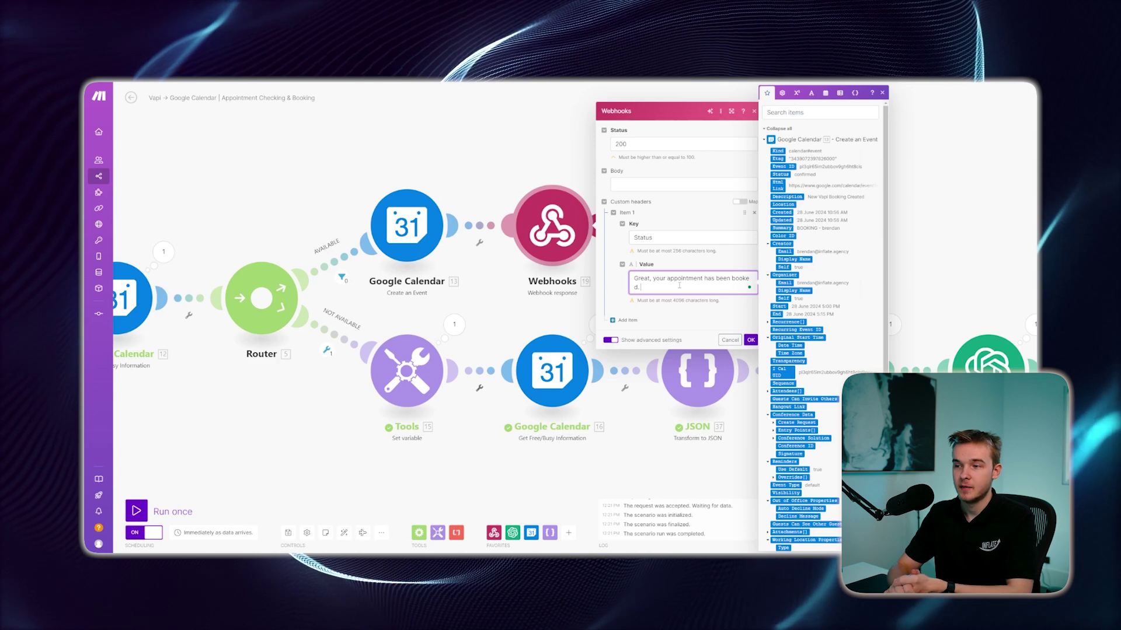
click(549, 263)
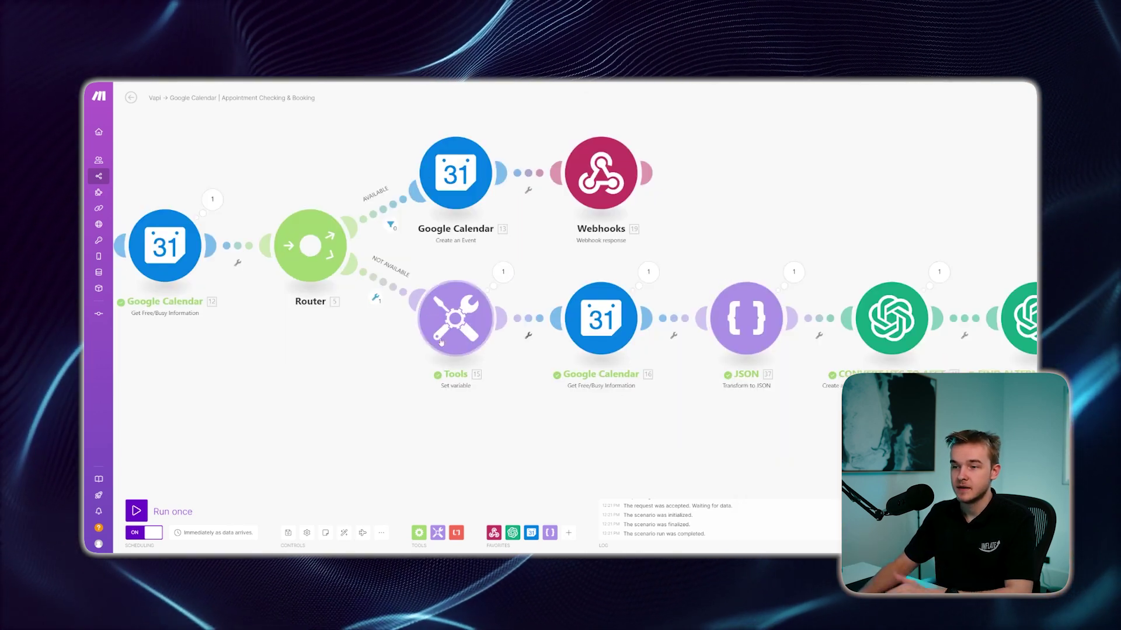
Step: Examine the Day variable's date formula in the Set variable module on the NOT AVAILABLE route
click(474, 327)
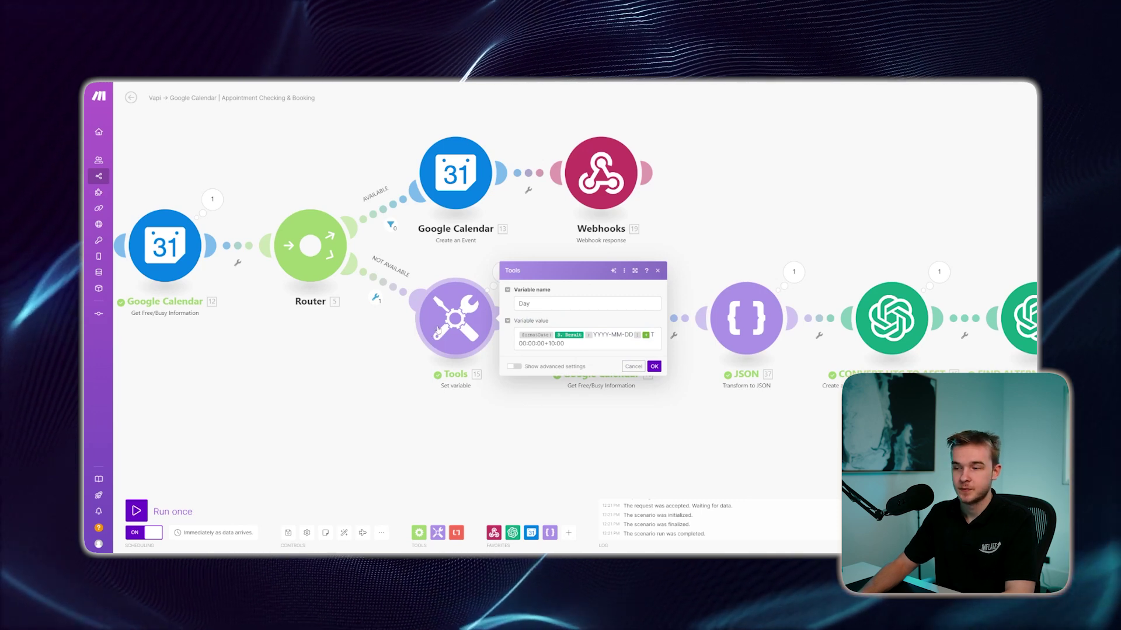
scroll(359, 368, down, 1)
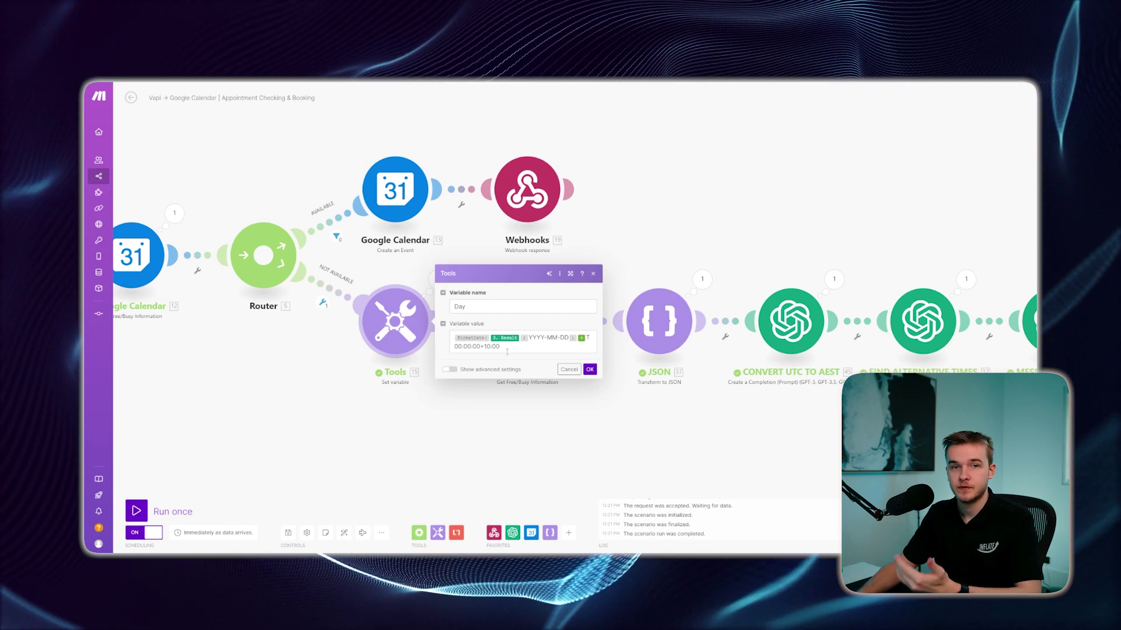
mouse_move(473, 337)
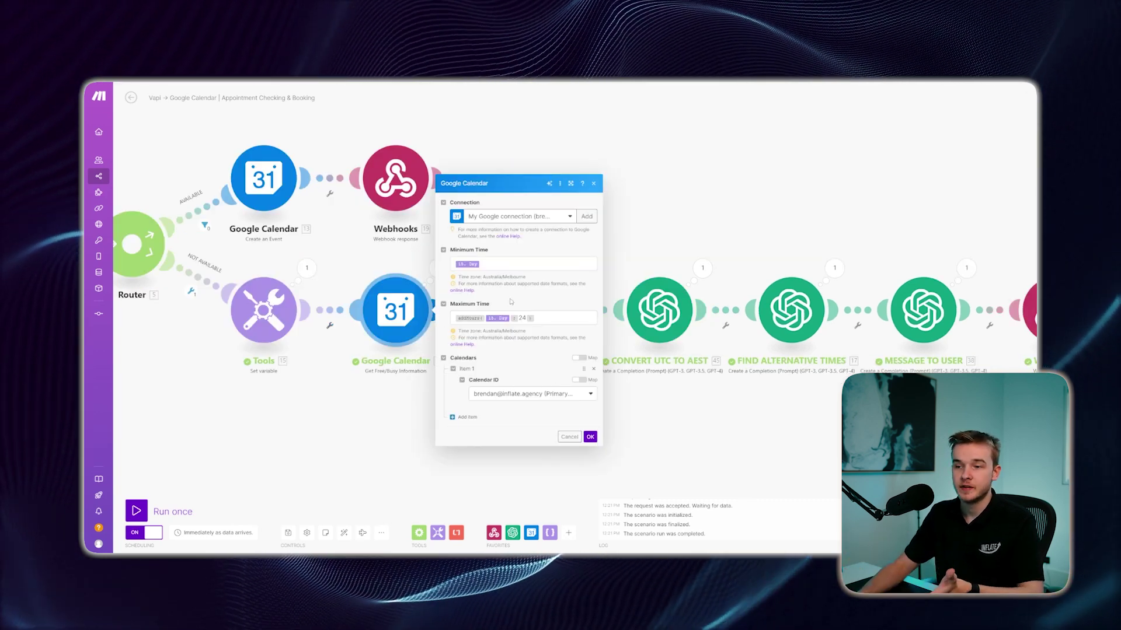
Step: Review the minimum and maximum times in the NOT AVAILABLE route's Get Free/Busy module and confirm its settings
click(527, 267)
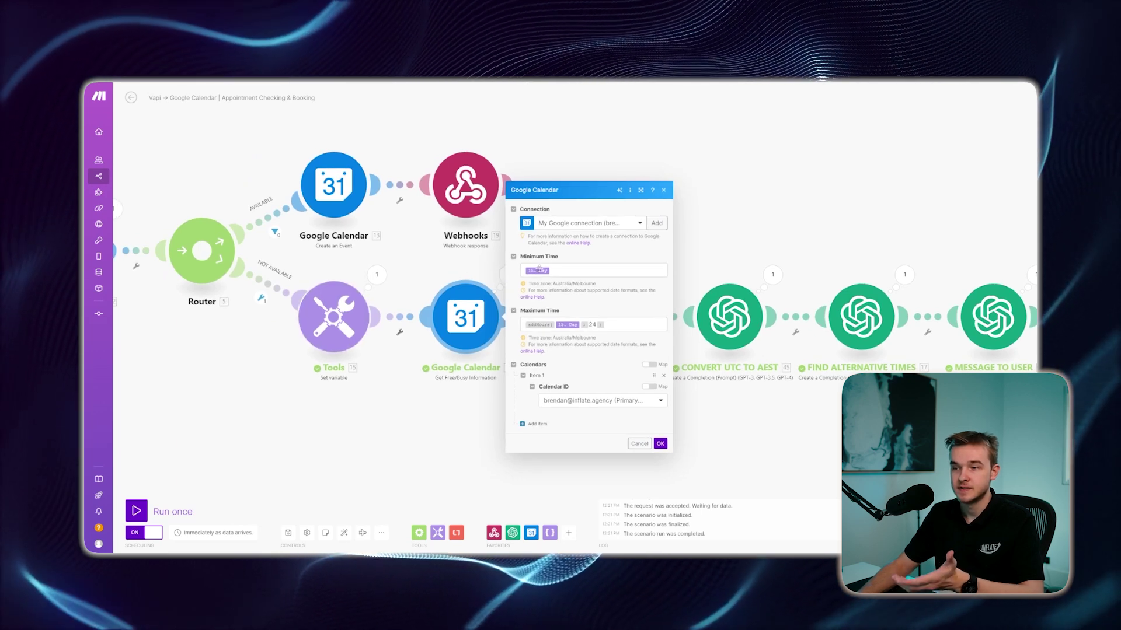
mouse_move(535, 325)
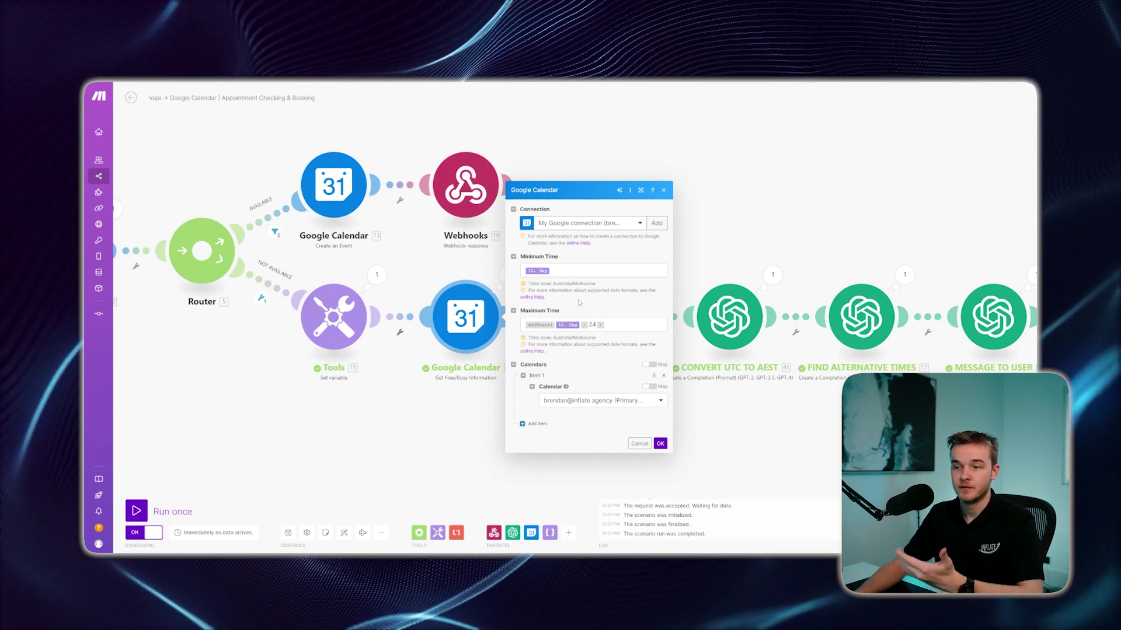
click(660, 444)
drag(593, 251, 484, 250)
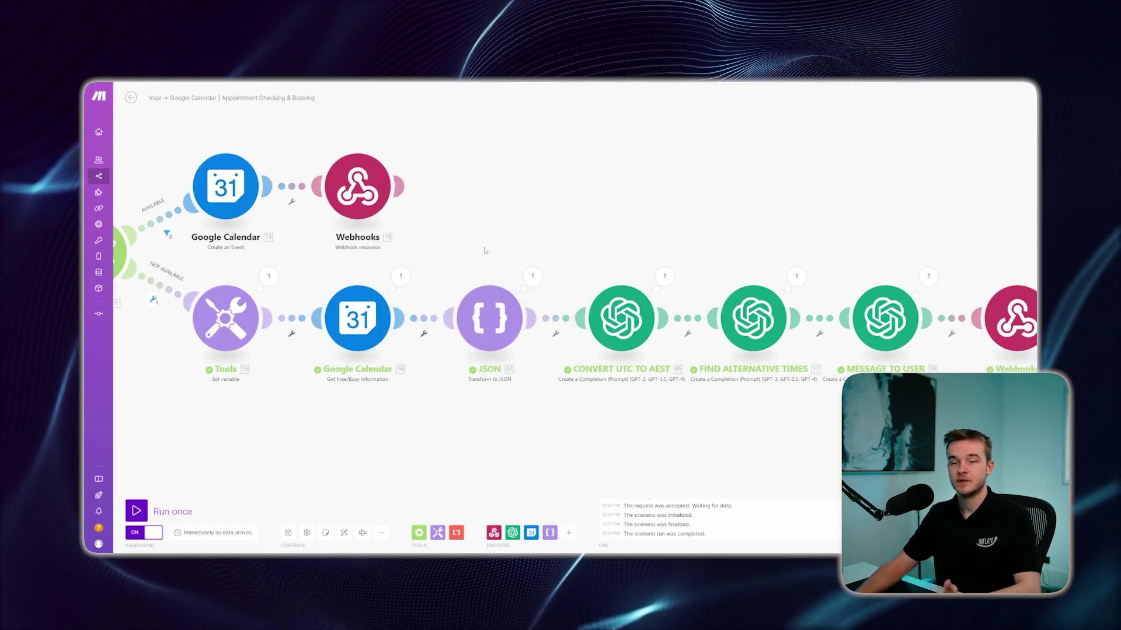
Step: Inspect the Transform to JSON module's Object mapping to the second Get Free/Busy module's busy times on the NOT AVAILABLE route
click(482, 294)
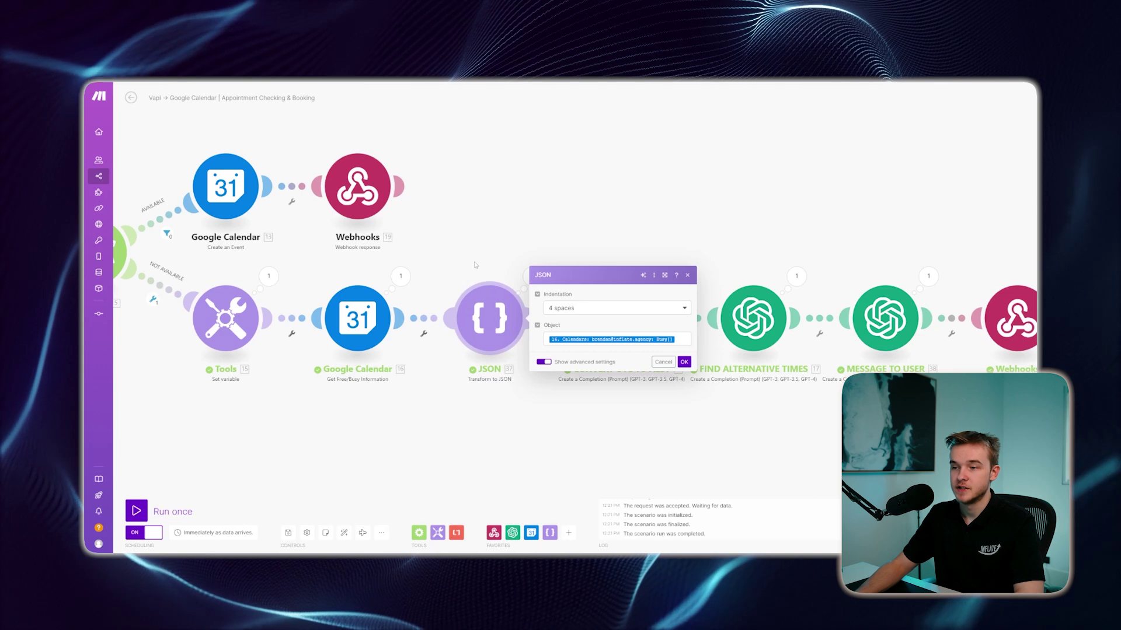
click(476, 282)
drag(477, 281, 514, 256)
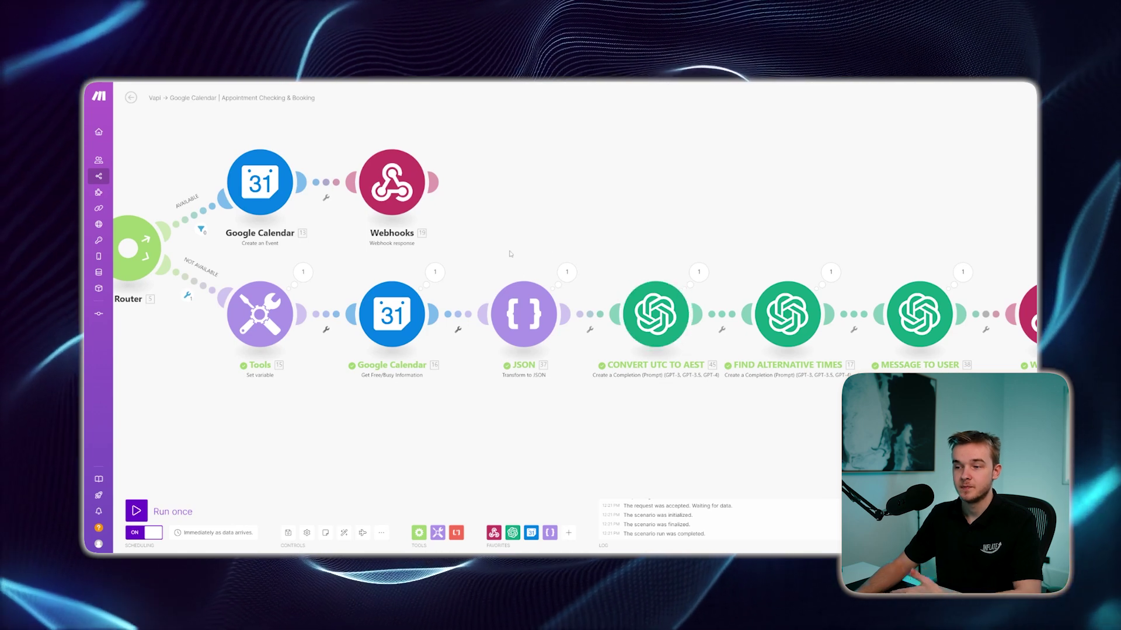
click(532, 305)
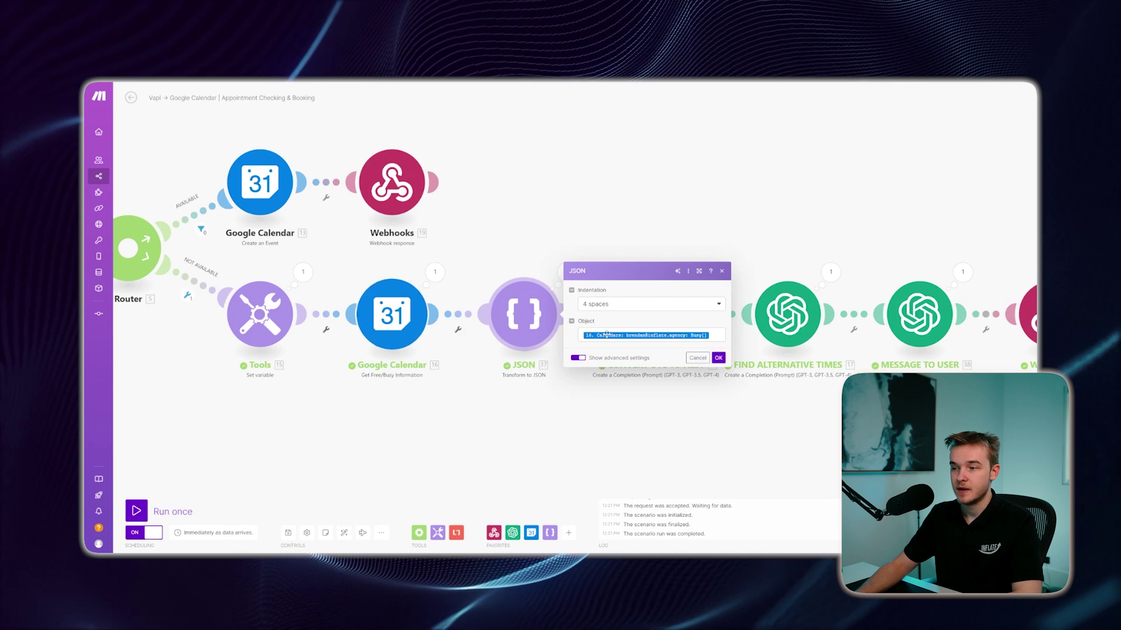
click(721, 335)
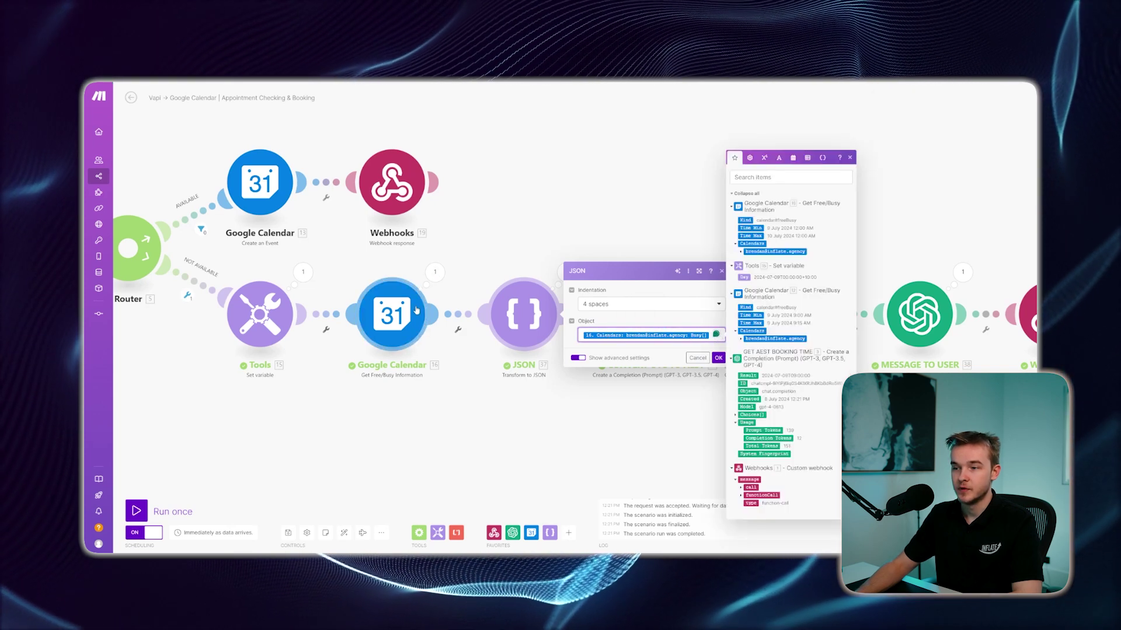
drag(529, 232, 466, 249)
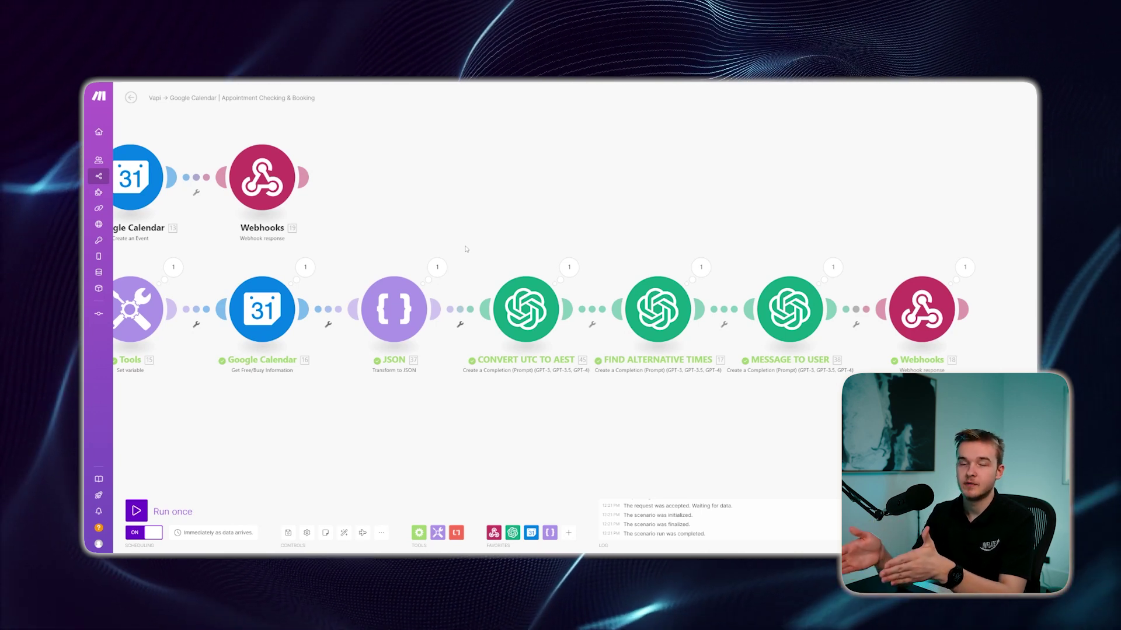
Step: Review the model and the system and user messages in the CONVERT UTC TO AEST module, and close its settings
drag(465, 249, 391, 235)
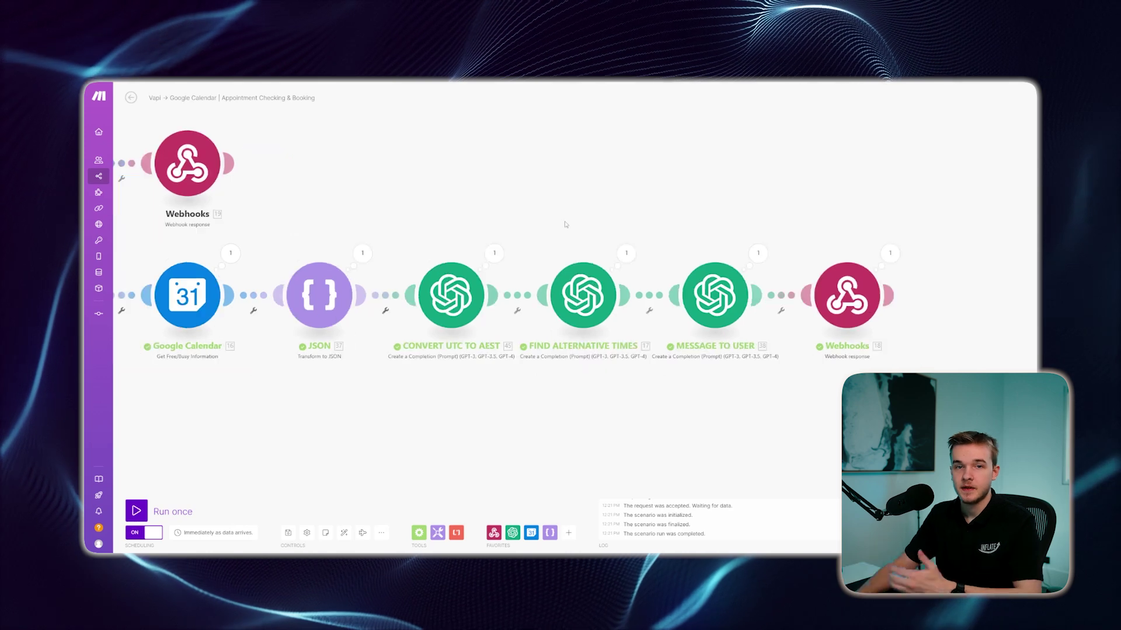
click(463, 293)
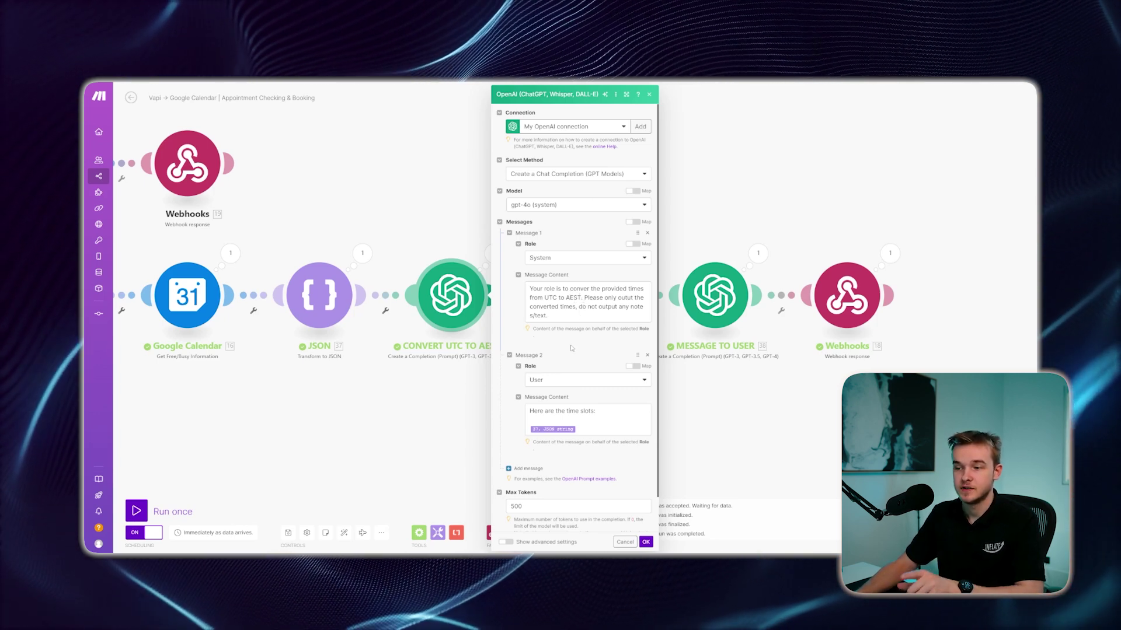
key(Escape)
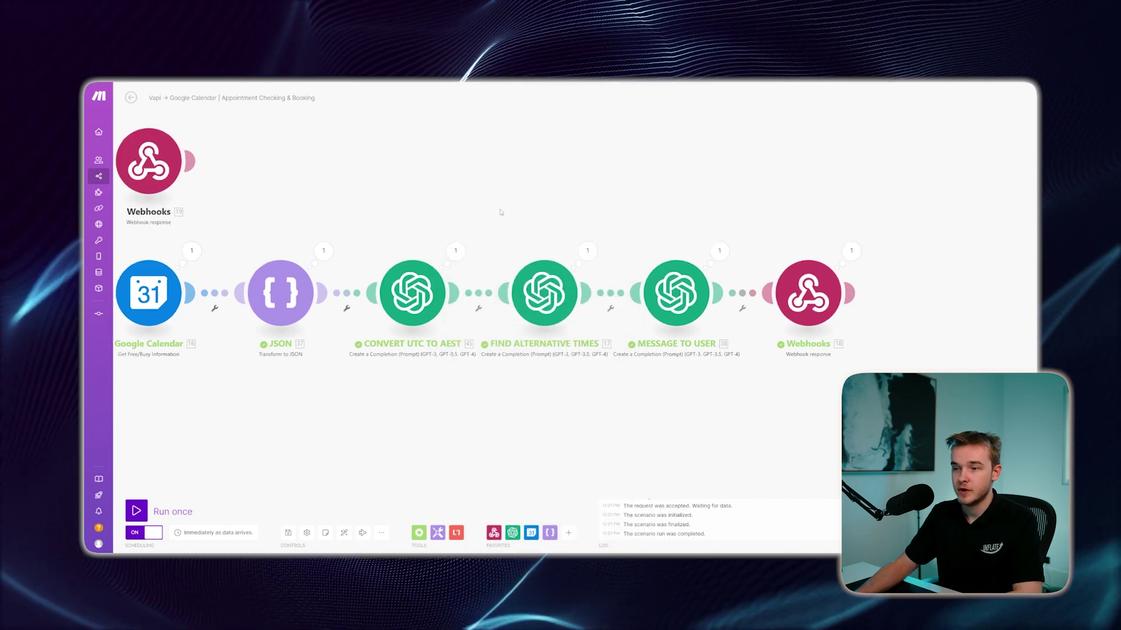
Step: Read the system prompt and the full user prompt in the FIND ALTERNATIVE TIMES module, from booked slots to current-time rule
click(544, 292)
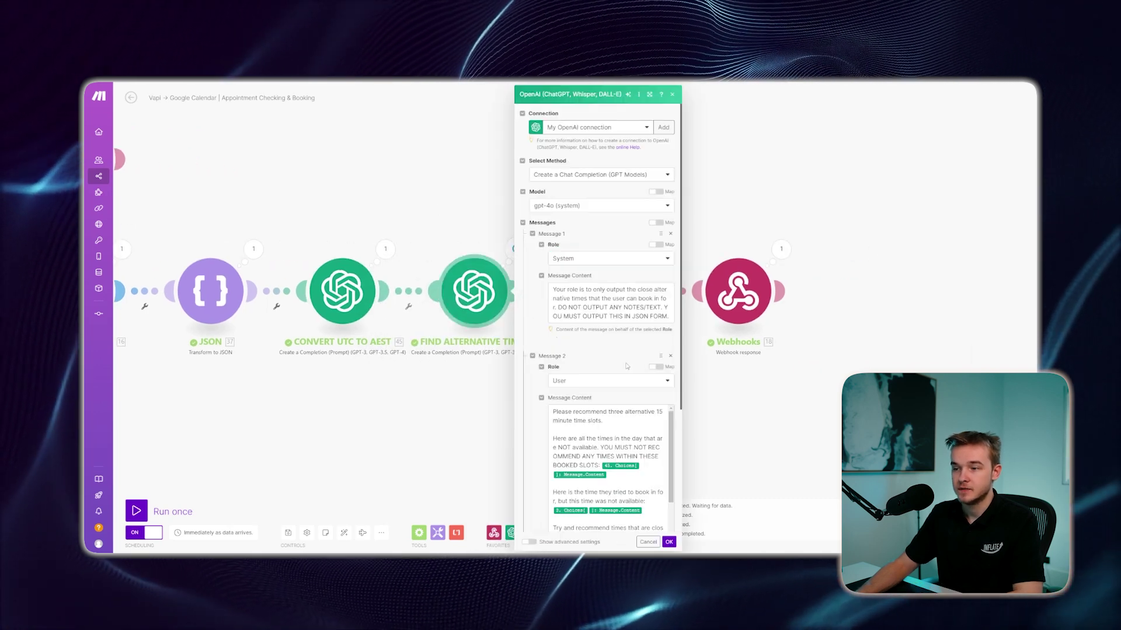
scroll(626, 366, down, 5)
click(671, 401)
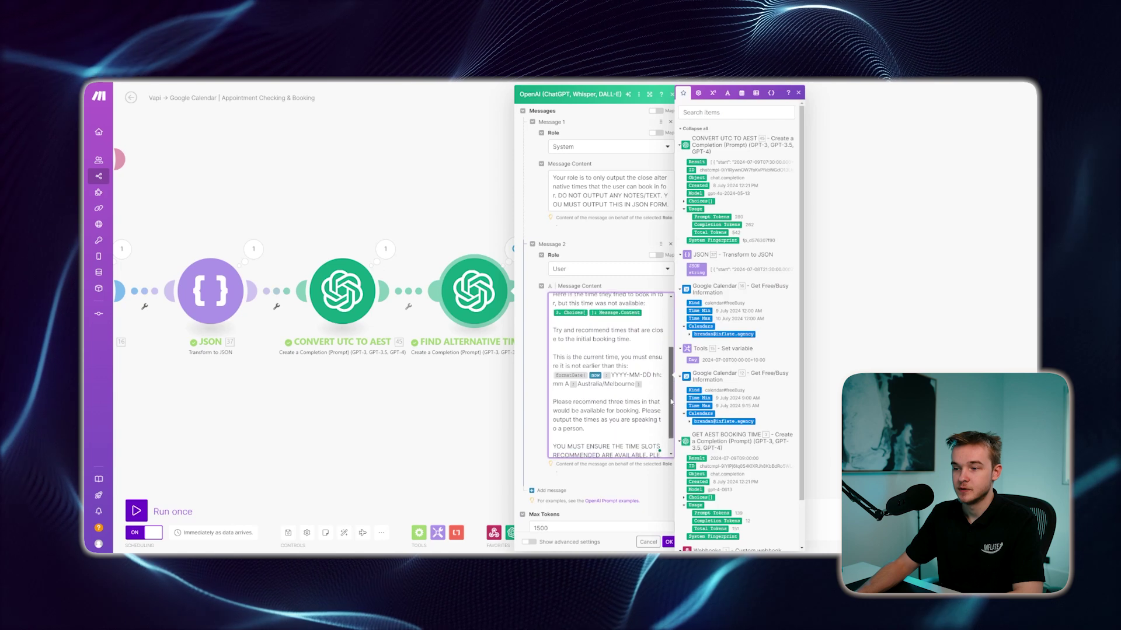
scroll(665, 394, up, 3)
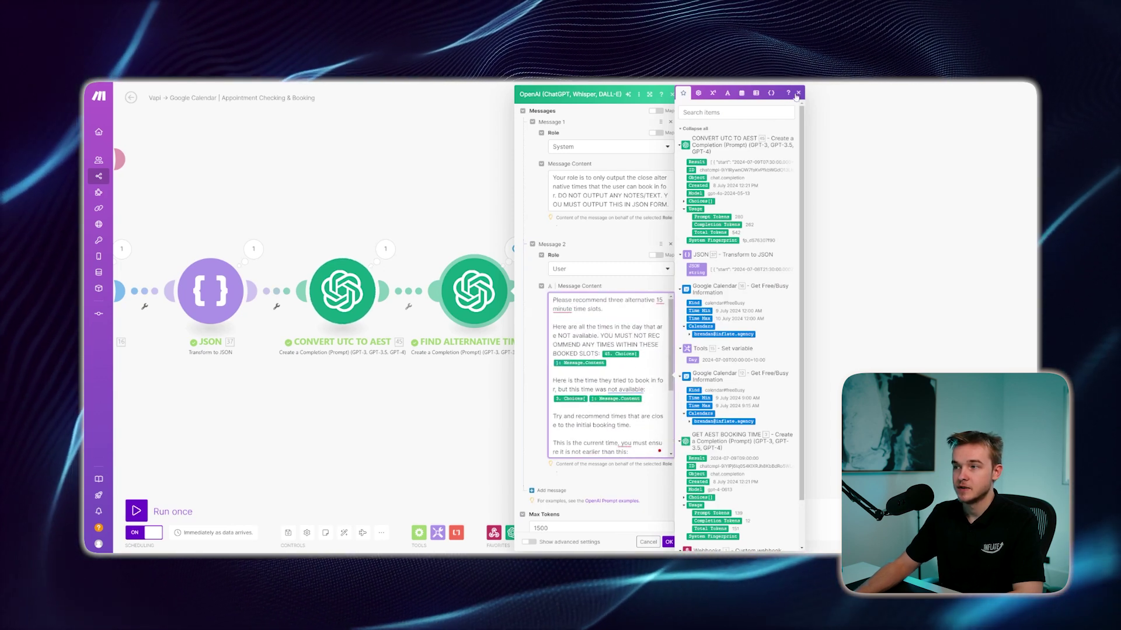
click(595, 286)
click(625, 362)
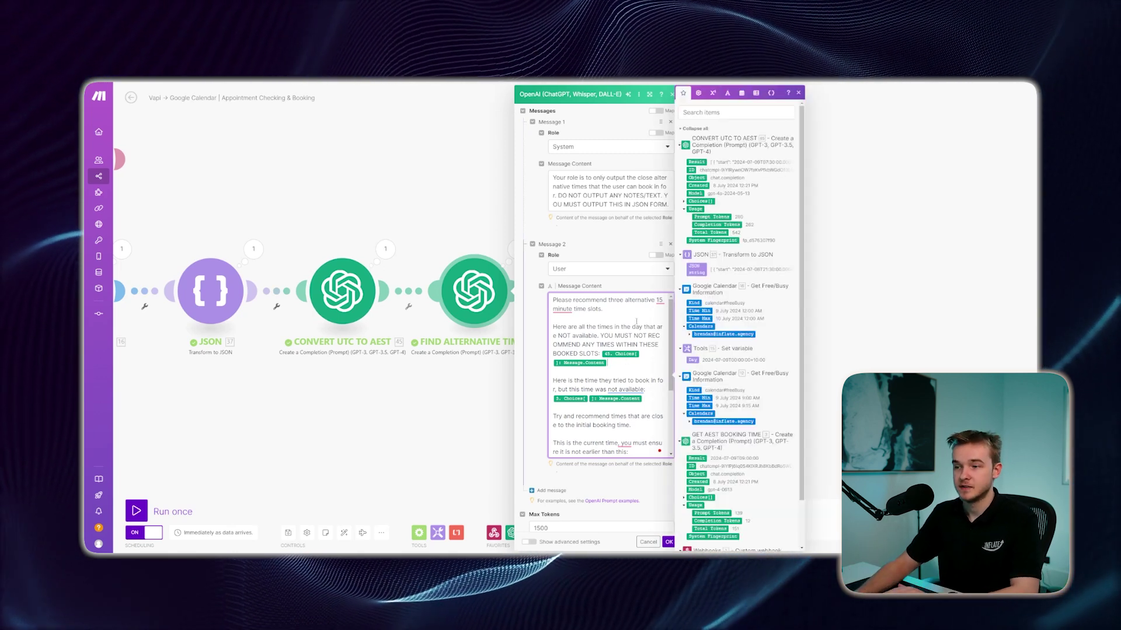
click(627, 282)
click(671, 313)
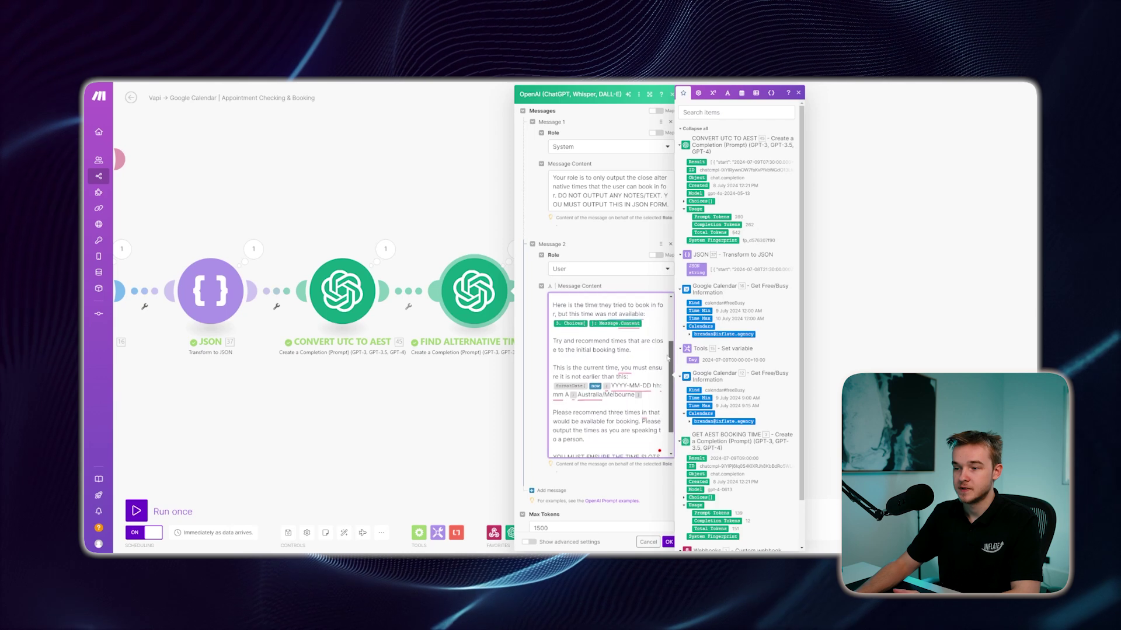
click(632, 283)
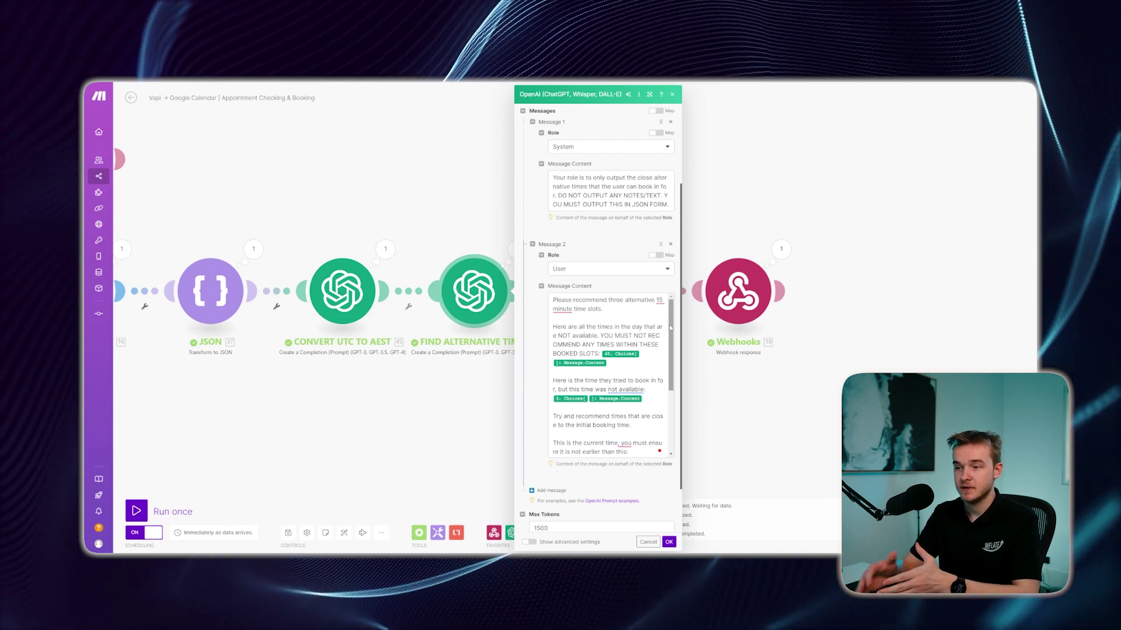
scroll(655, 352, down, 3)
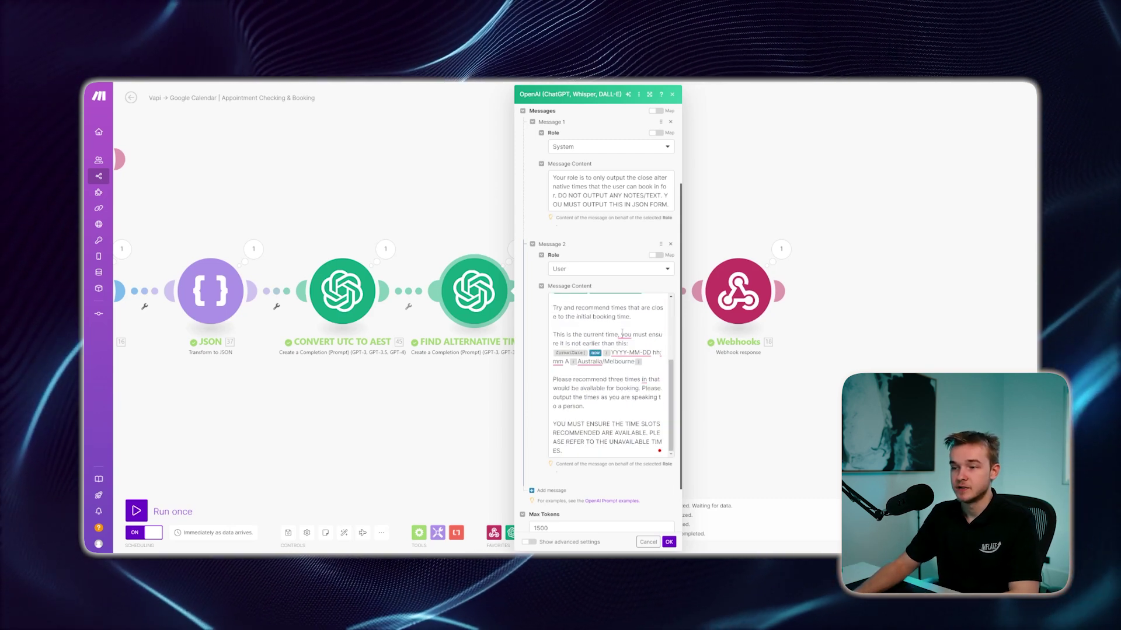
Step: Review the user message, example output and system message in the MESSAGE TO USER module
click(652, 361)
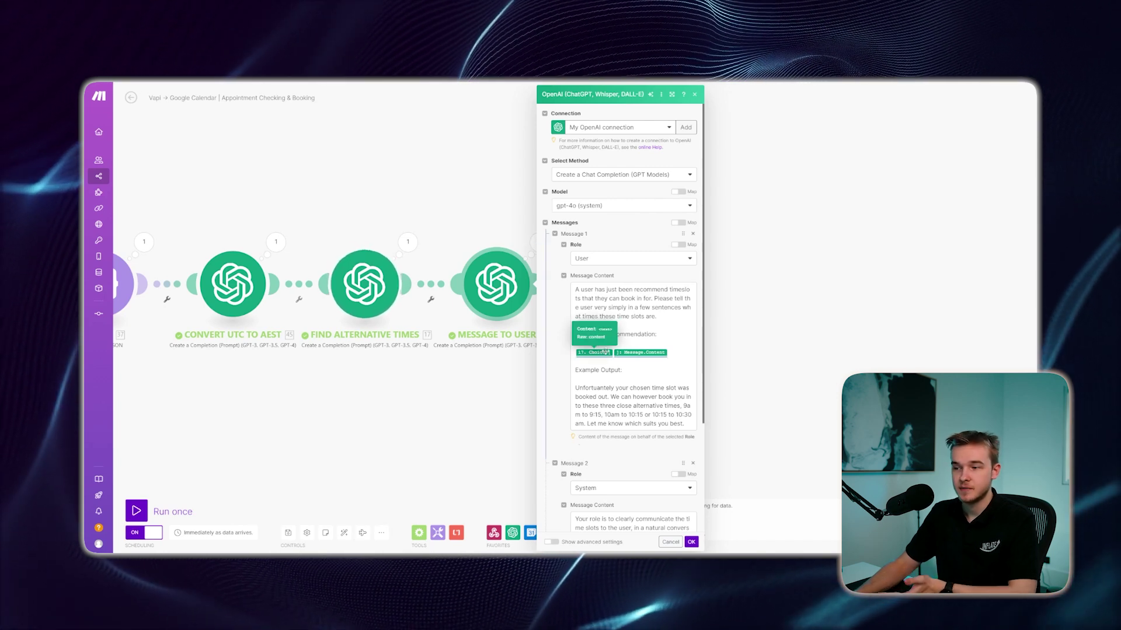
scroll(604, 350, down, 2)
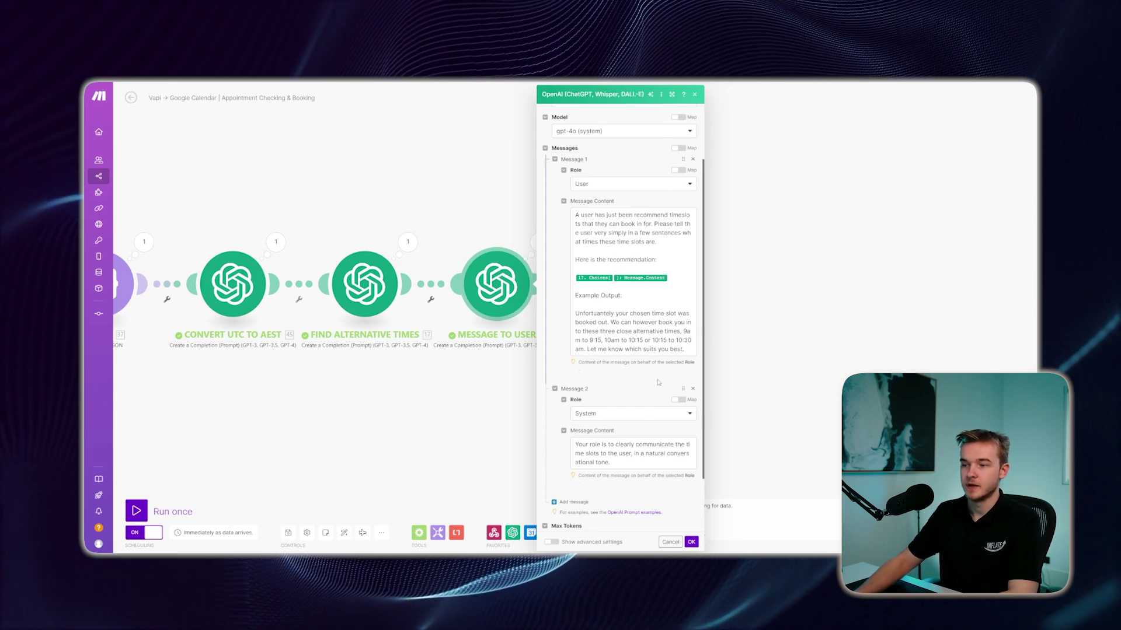
scroll(658, 382, up, 2)
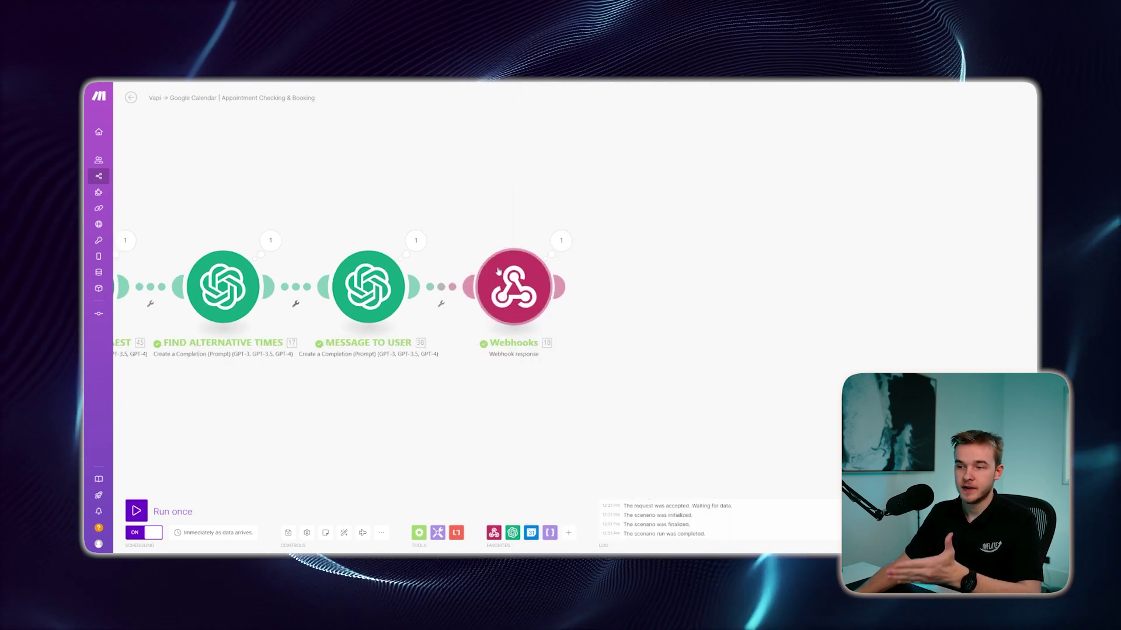
Step: Inspect the status and body mapping in the Webhook response module on the NOT AVAILABLE route, and close its settings
click(497, 270)
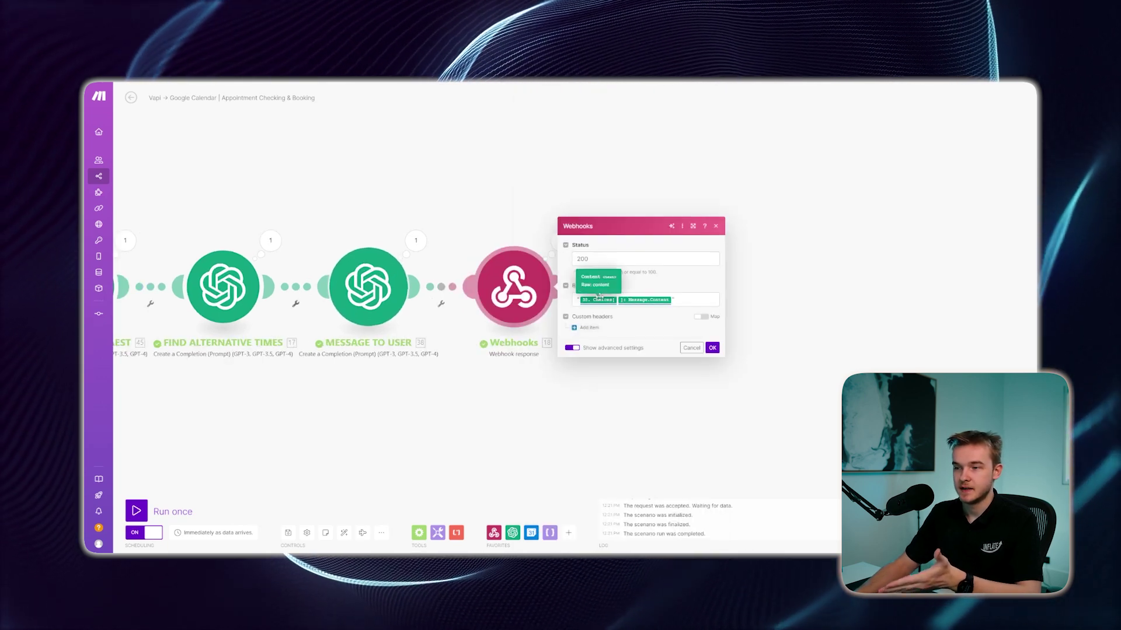
click(474, 214)
scroll(709, 276, down, 5)
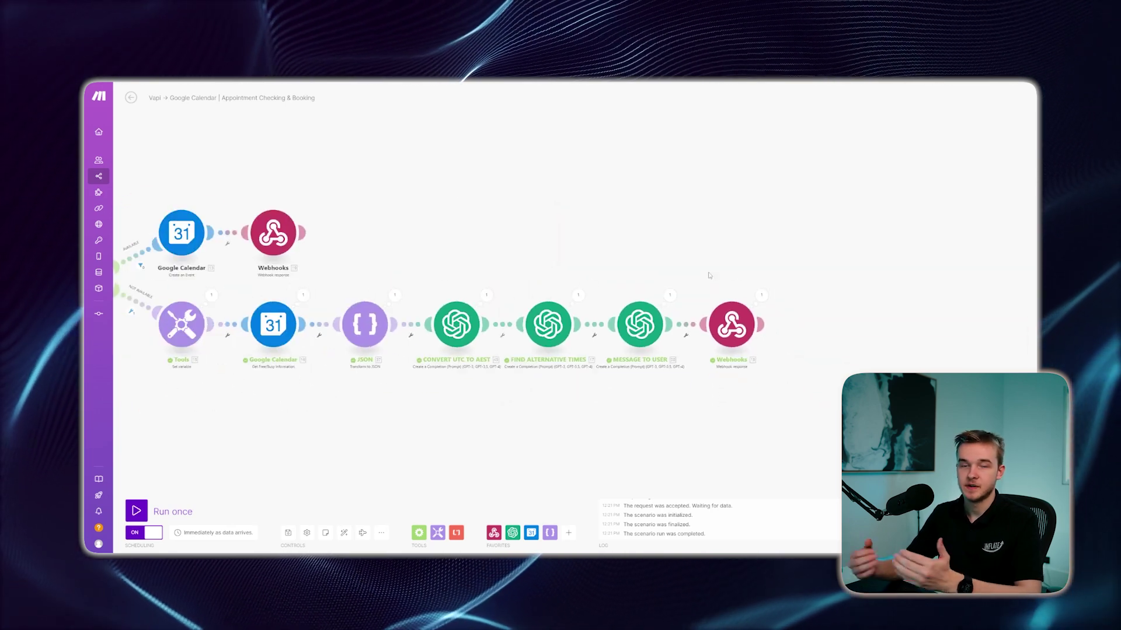
scroll(310, 198, up, 3)
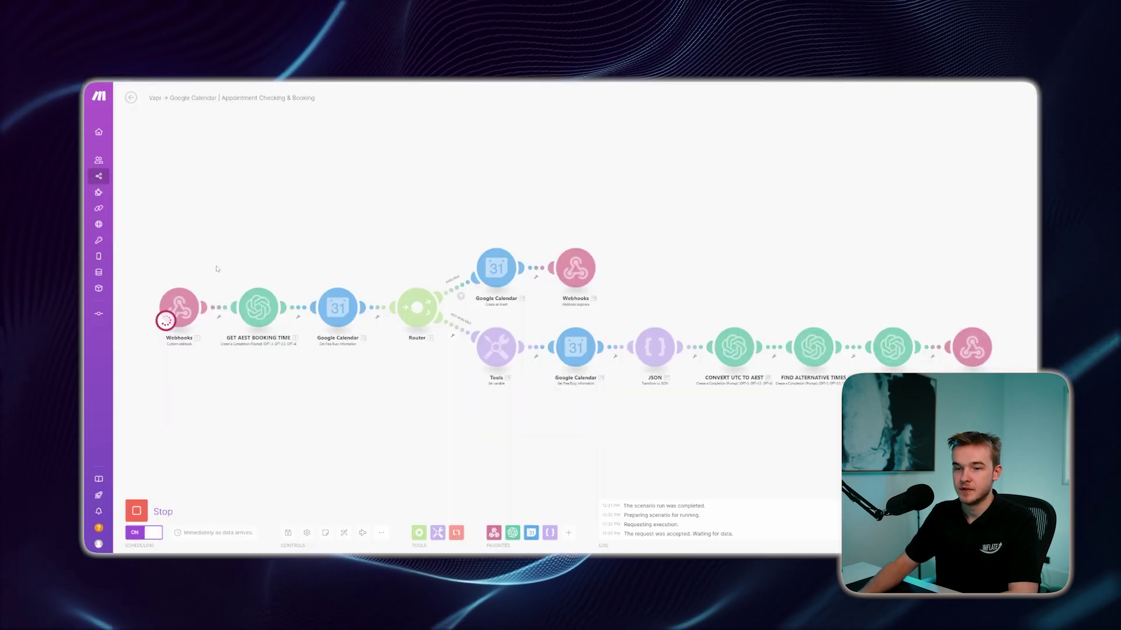
Step: Follow the running scenario along the NOT AVAILABLE route and open the final Webhook response module's output to read its body
scroll(256, 239, up, 2)
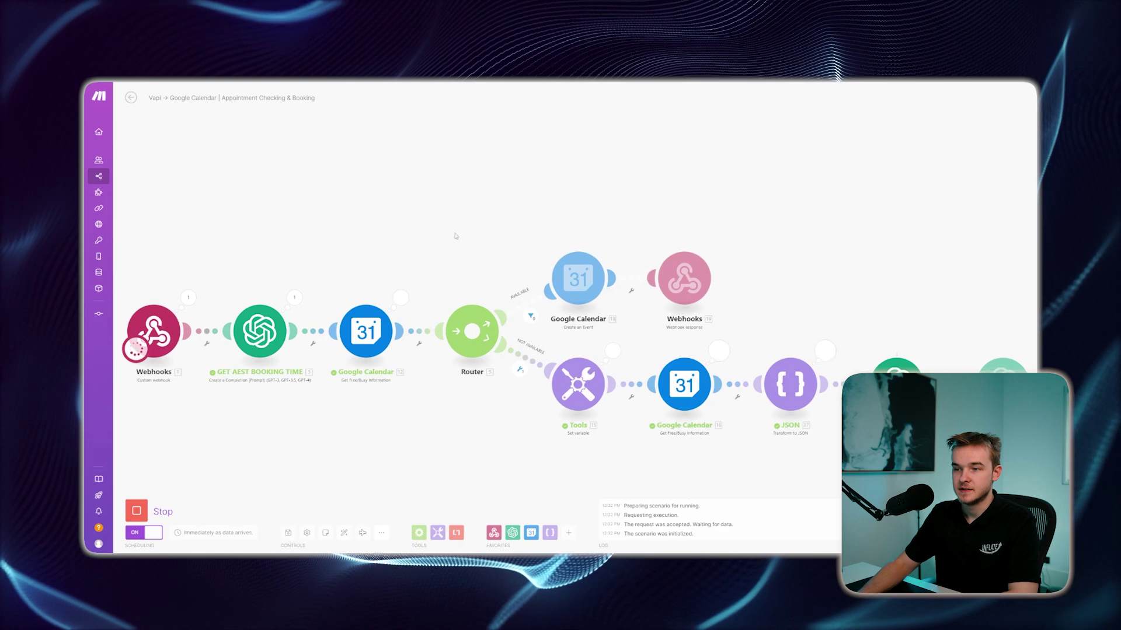
drag(456, 235, 377, 196)
drag(1001, 295, 638, 265)
scroll(639, 265, down, 2)
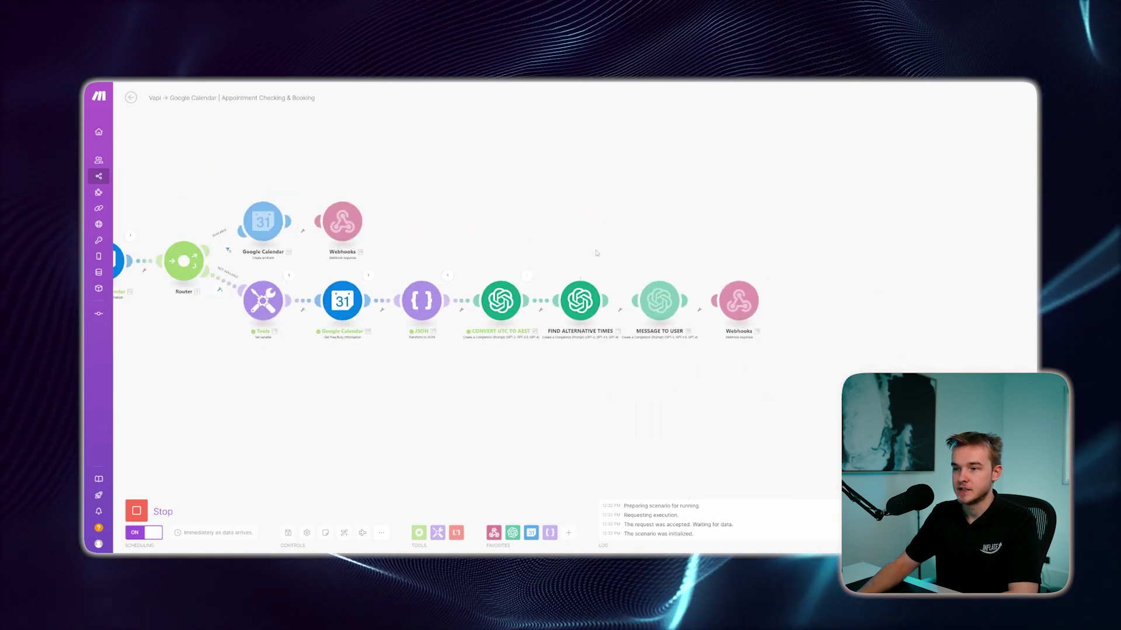
drag(526, 239, 623, 255)
drag(723, 260, 540, 230)
scroll(588, 265, up, 2)
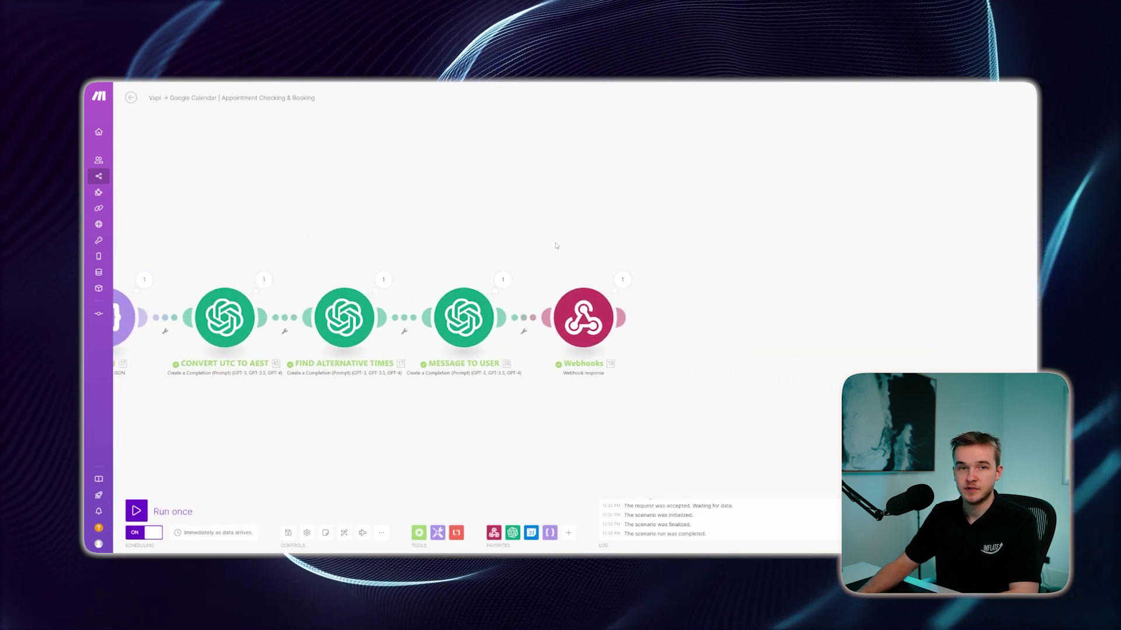
click(622, 280)
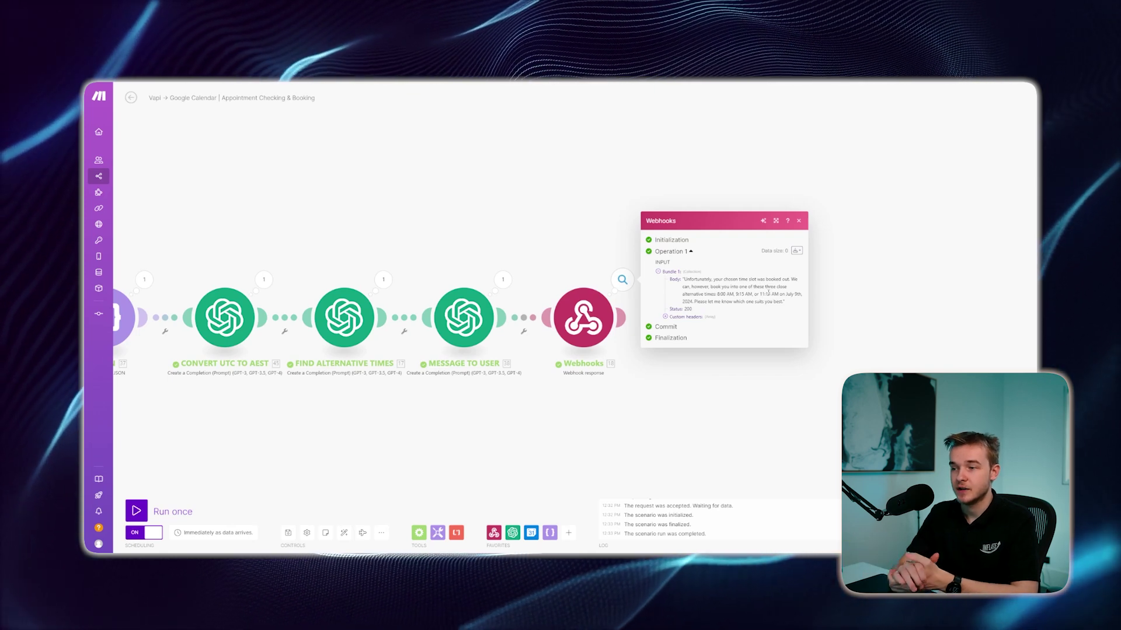
drag(425, 193, 752, 269)
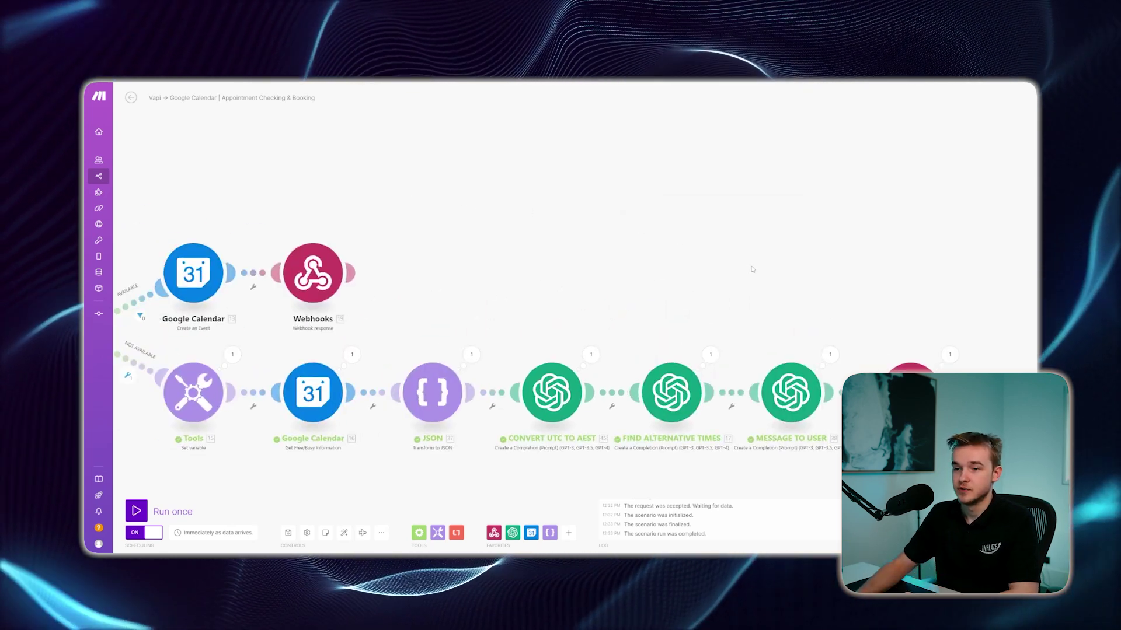
scroll(700, 268, down, 5)
scroll(368, 250, up, 4)
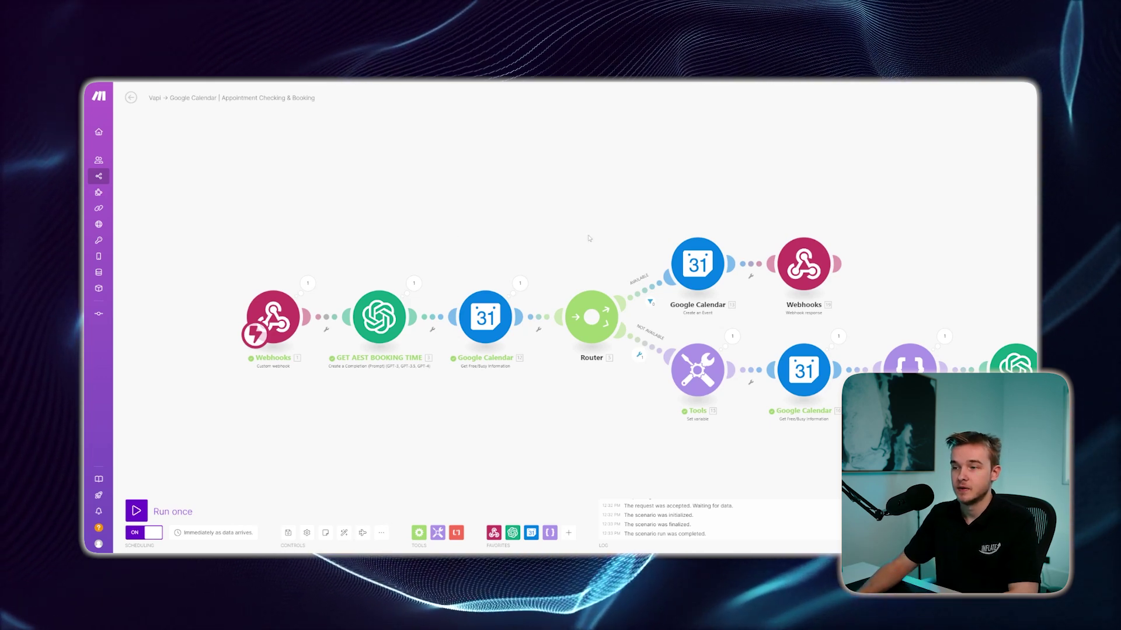
scroll(584, 233, right, 5)
scroll(583, 229, left, 4)
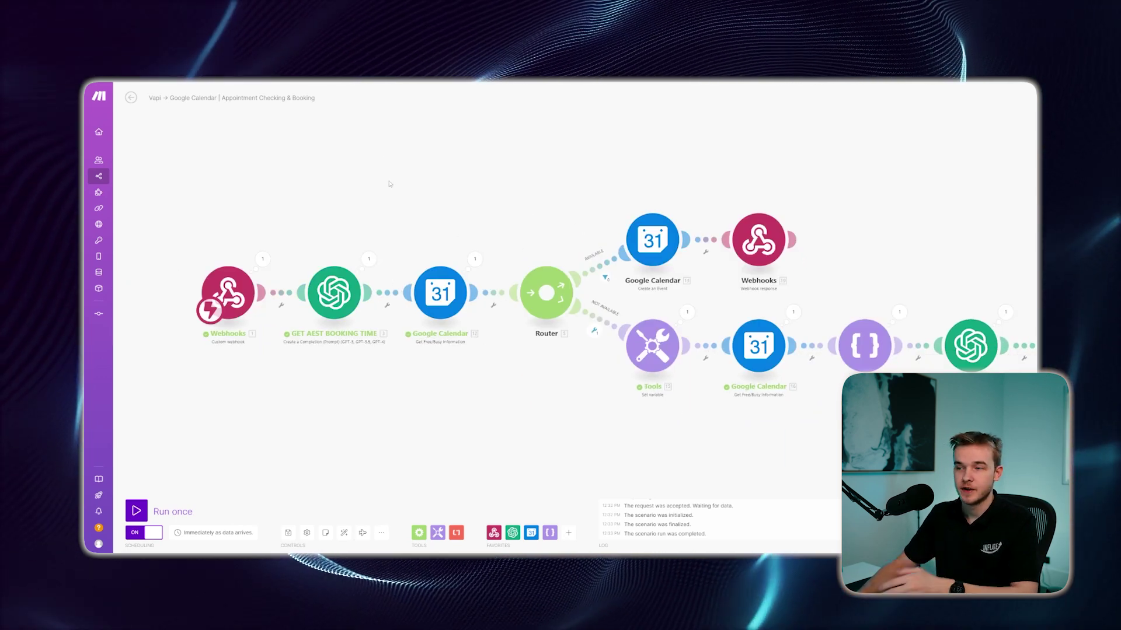
scroll(152, 507, down, 3)
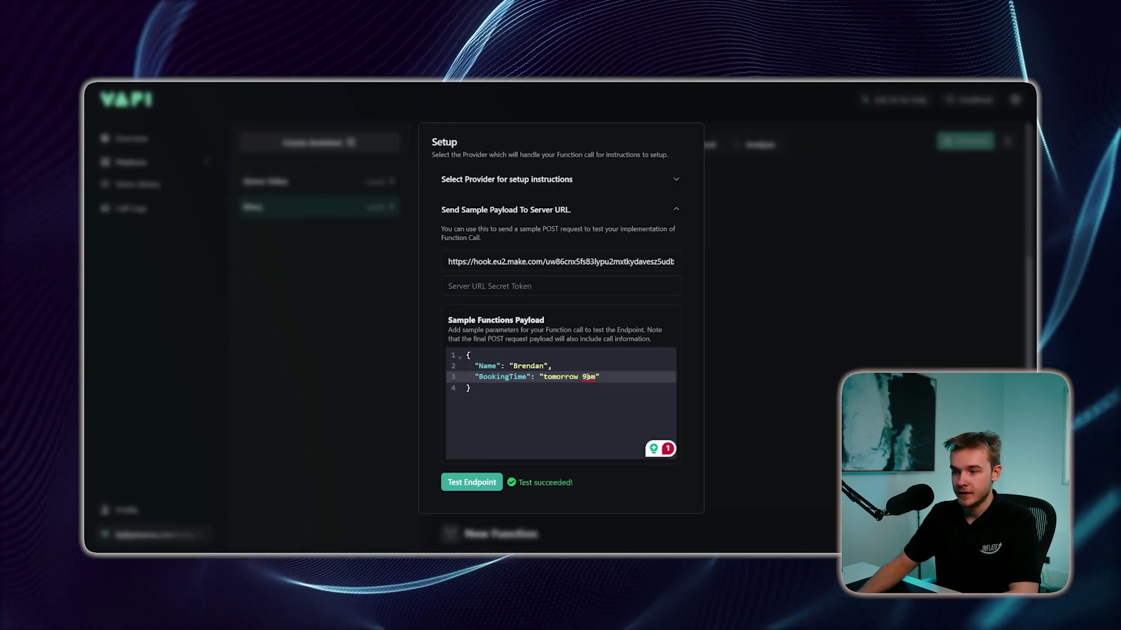
Step: In Vapi, set the sample payload's BookingTime to "tomorrow 9:15am" and send it to the server URL as an endpoint test
click(586, 376)
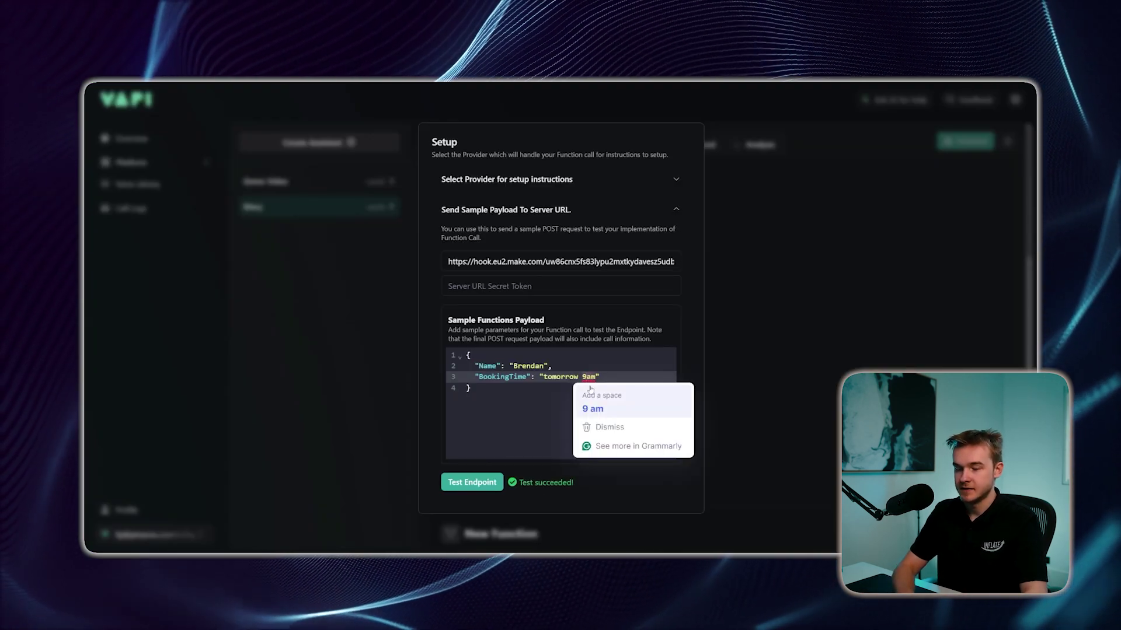
text(:!5)
key(BackSpace)
key(BackSpace)
text(15)
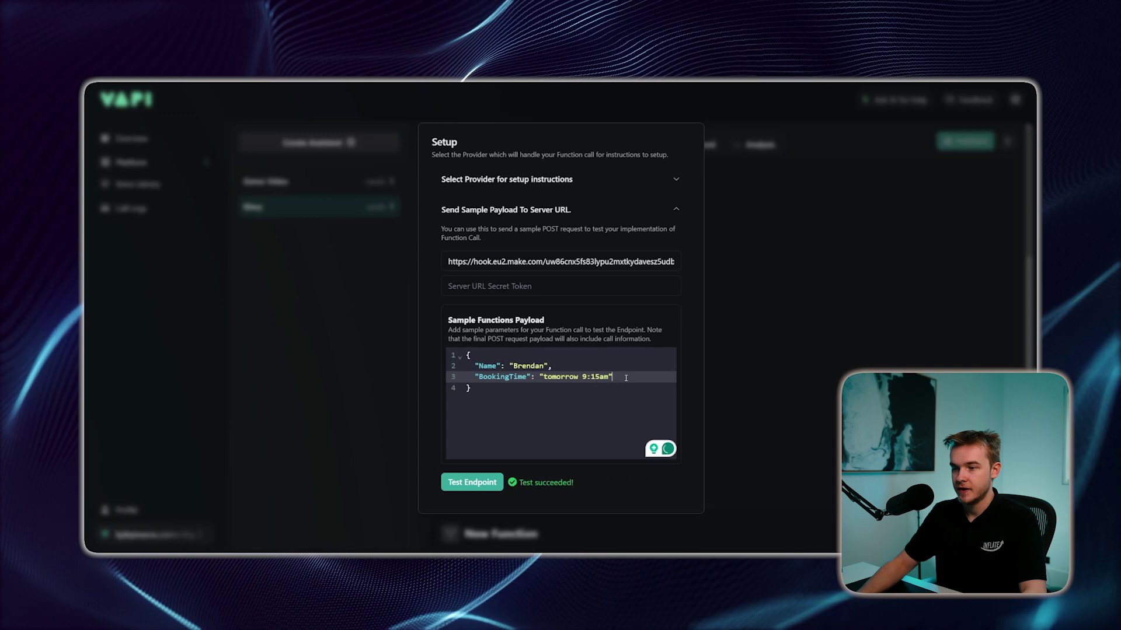
click(491, 484)
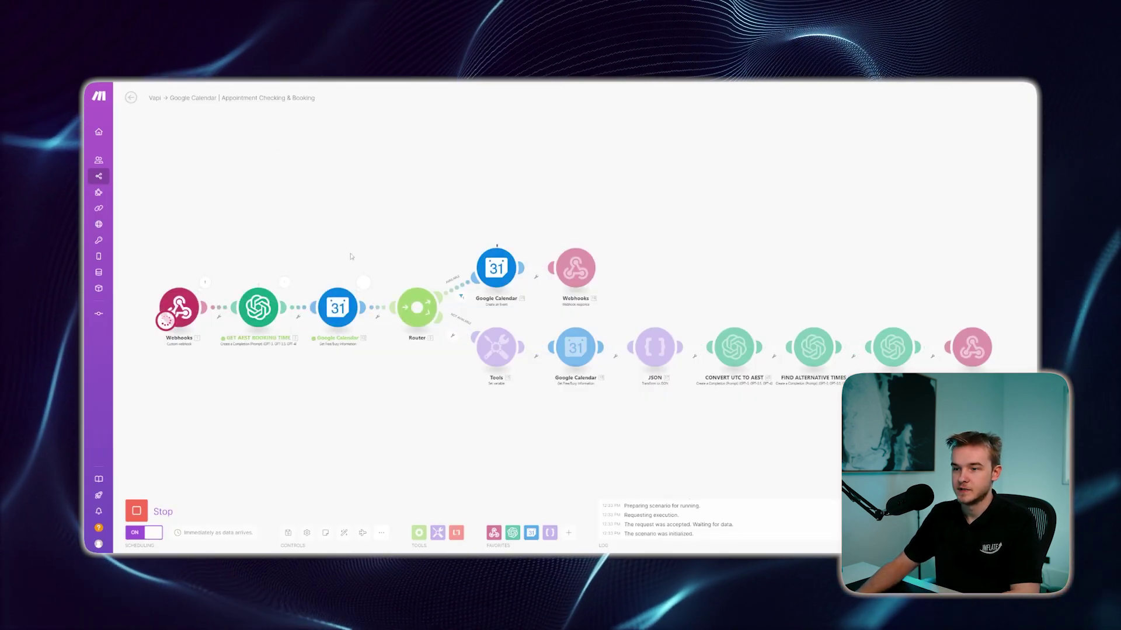
Step: Follow the test run in Make along the AVAILABLE route, from the router through Create an Event to the Webhook response
scroll(505, 224, up, 3)
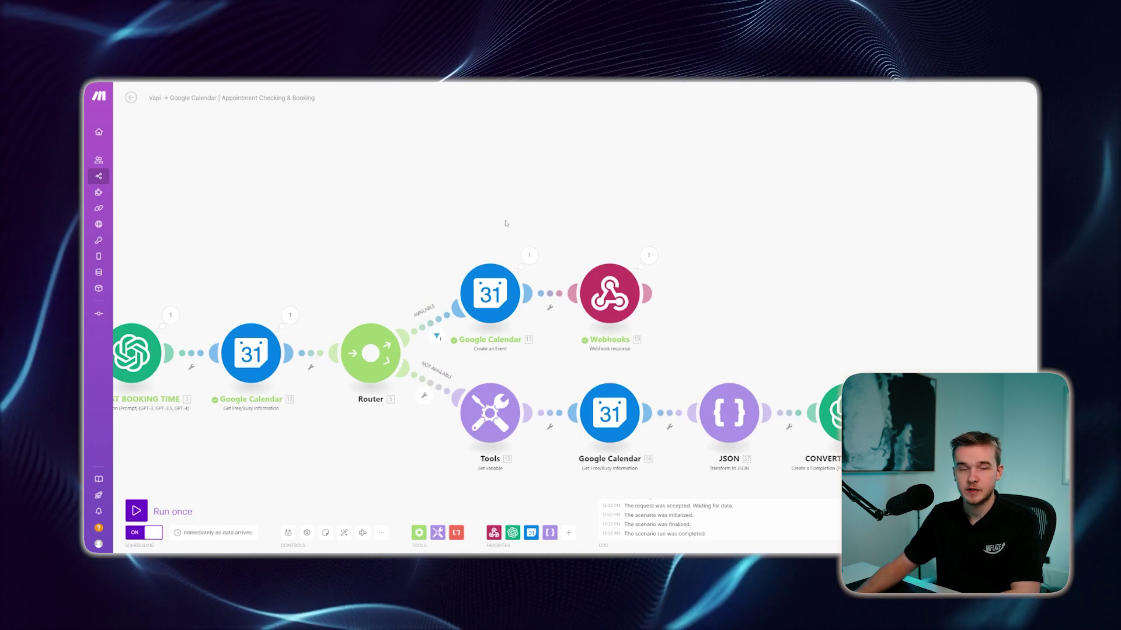
scroll(474, 198, down, 2)
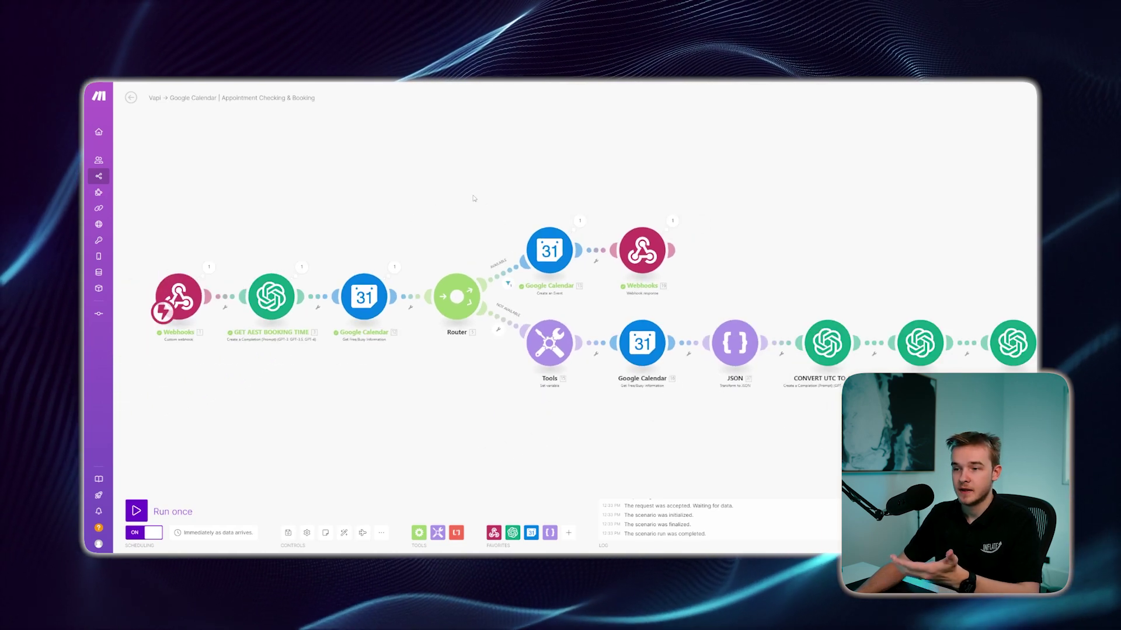
scroll(474, 198, down, 1)
scroll(464, 211, up, 1)
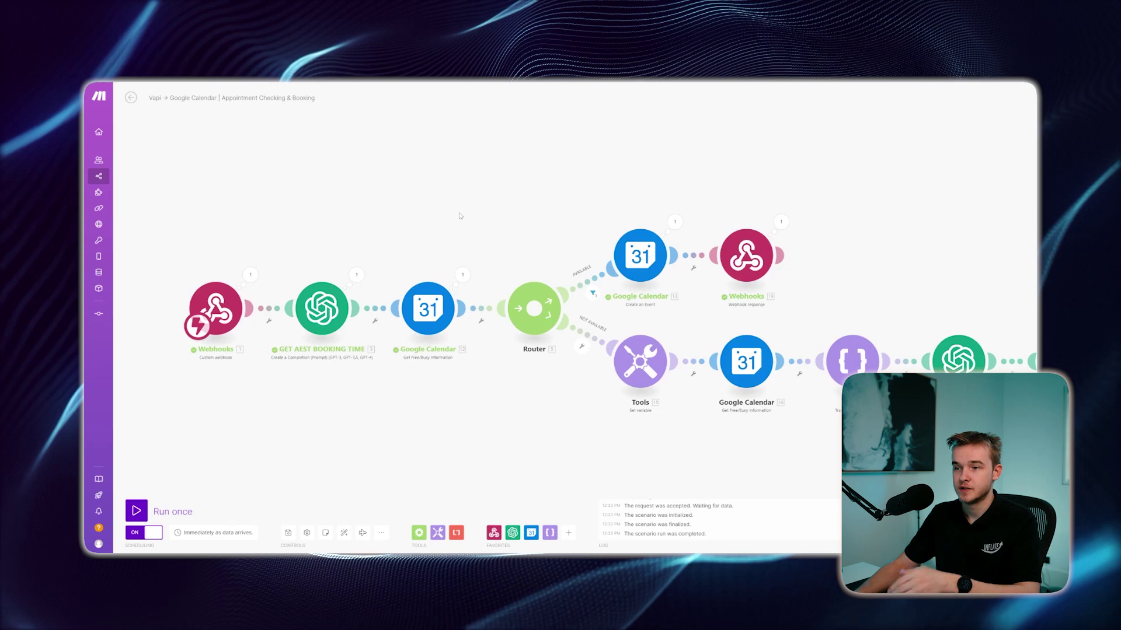
scroll(461, 216, up, 1)
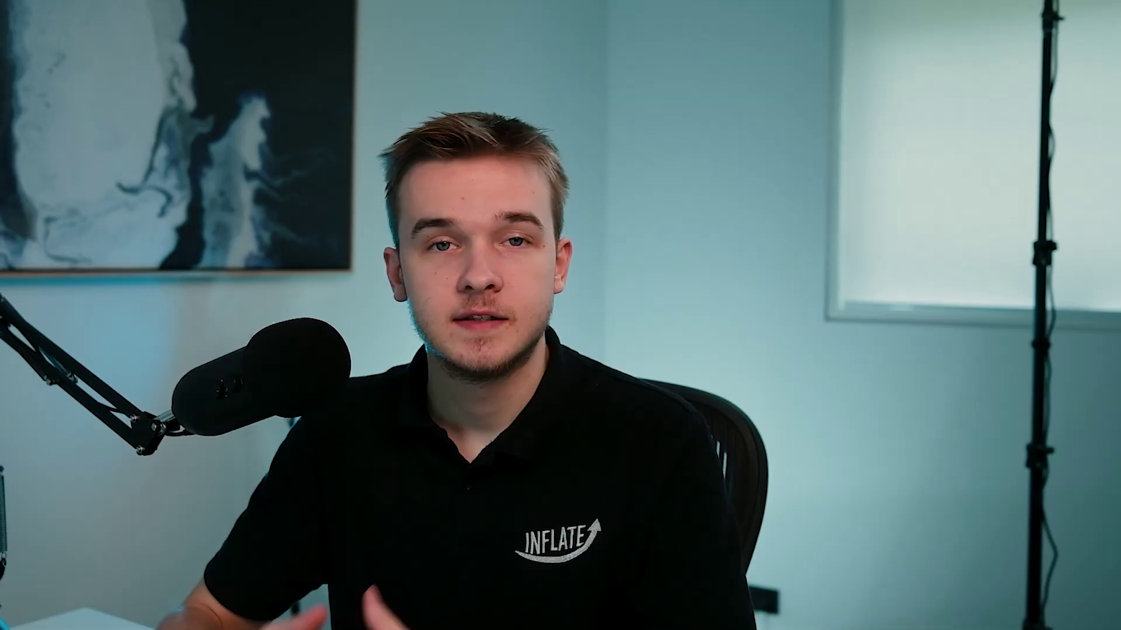